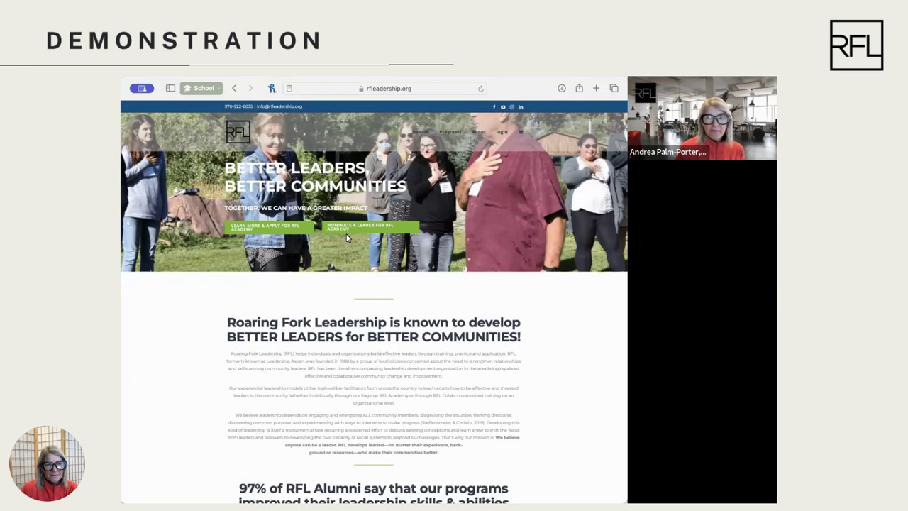
# Step: Log in to rfleadership.org with the saved Safari password and open the ALL RFL Course listing
pyautogui.click(502, 133)
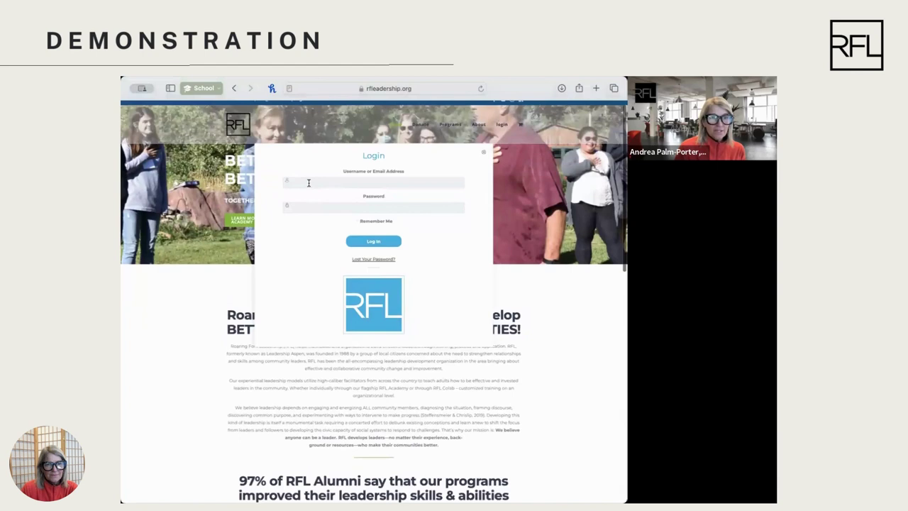
pyautogui.click(338, 190)
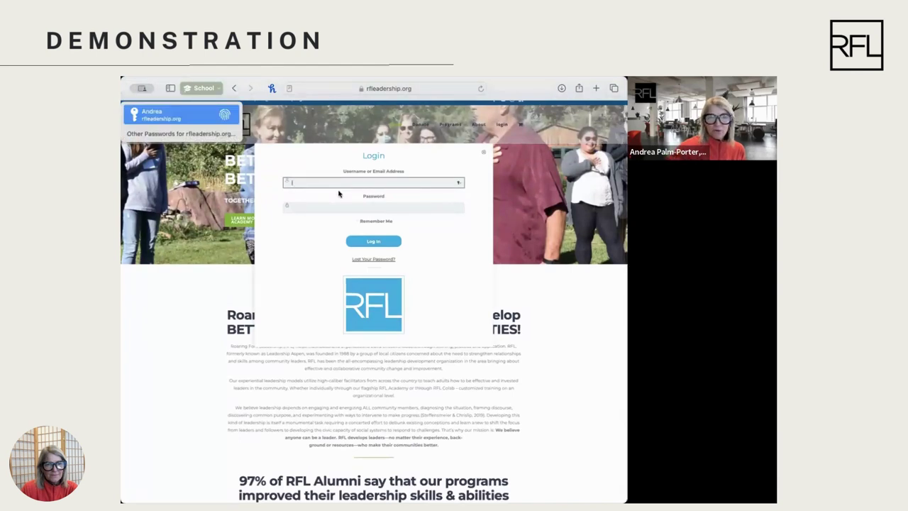
pyautogui.press('Return')
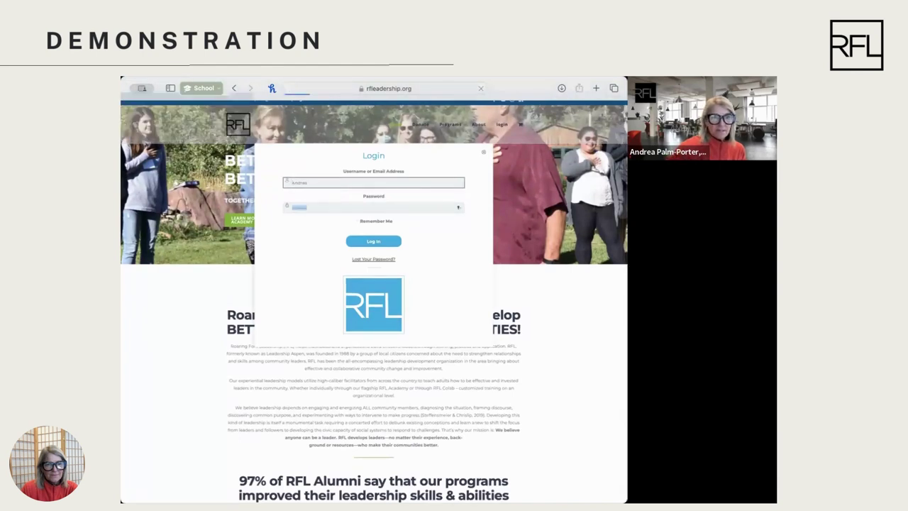
pyautogui.click(374, 242)
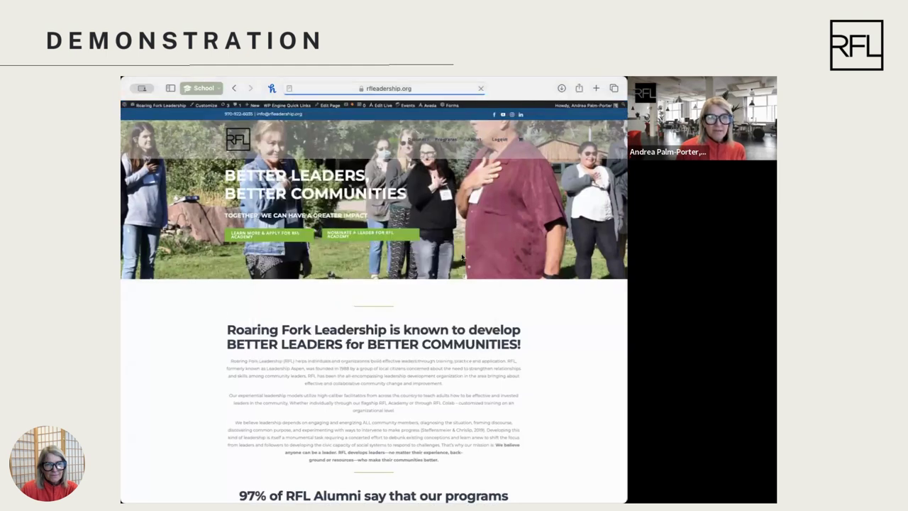
pyautogui.moveTo(502, 140)
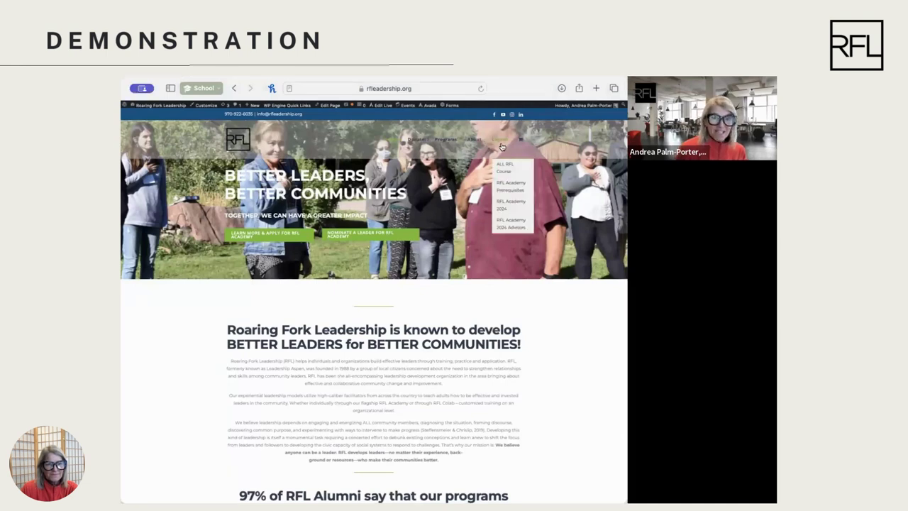
pyautogui.click(506, 172)
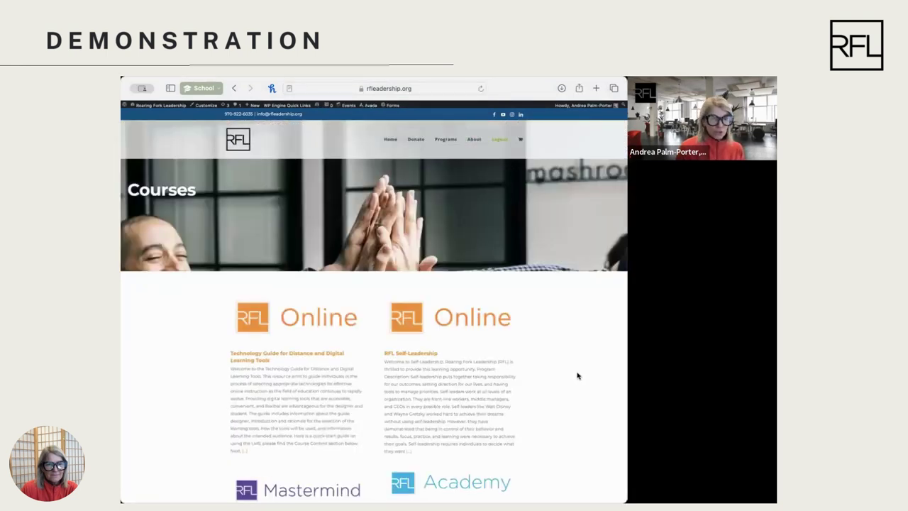
# Step: Scroll through the course cards: Technology Guide, RFL Self-Leadership, RFL Mastermind and RFL Academy 2024 Advisors
pyautogui.scroll(-5, 577, 376)
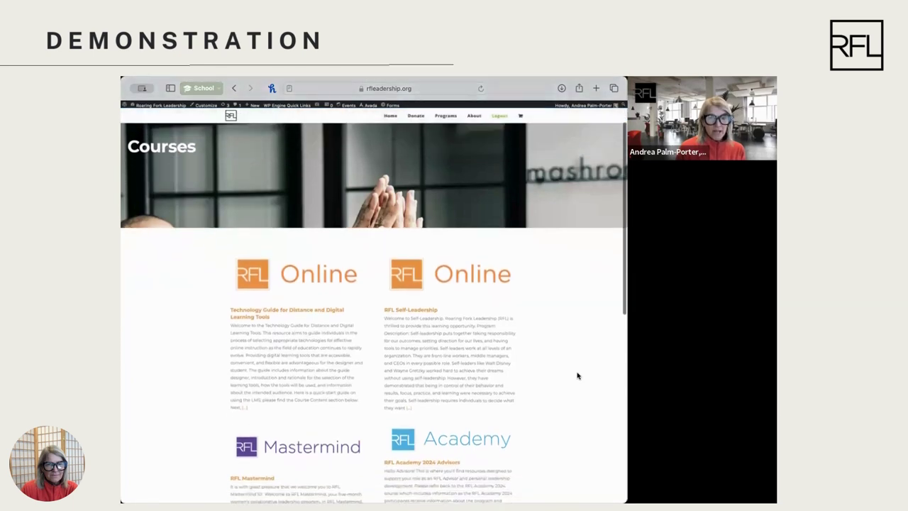
pyautogui.scroll(4, 577, 376)
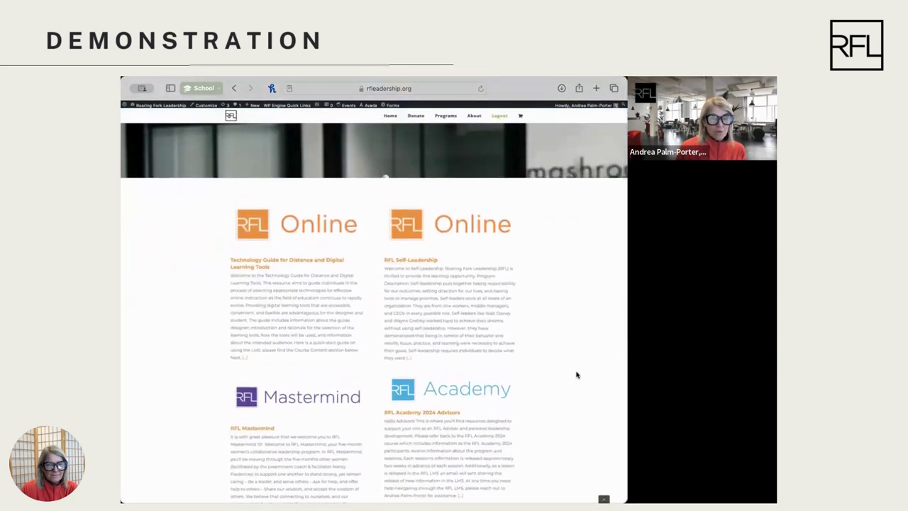
pyautogui.click(283, 263)
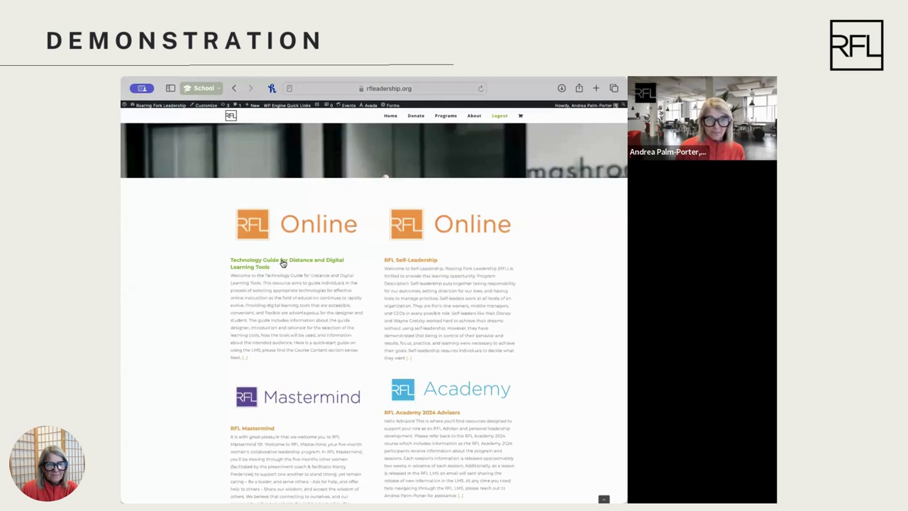
# Step: Open the Technology Guide for Distance and Digital Learning Tools course and scroll its overview
pyautogui.click(321, 264)
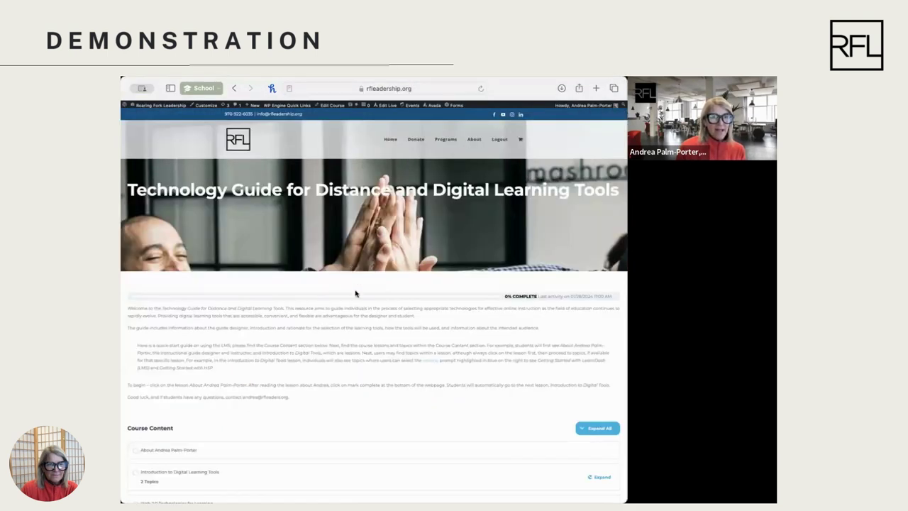
pyautogui.scroll(-2, 401, 312)
pyautogui.scroll(-5, 402, 312)
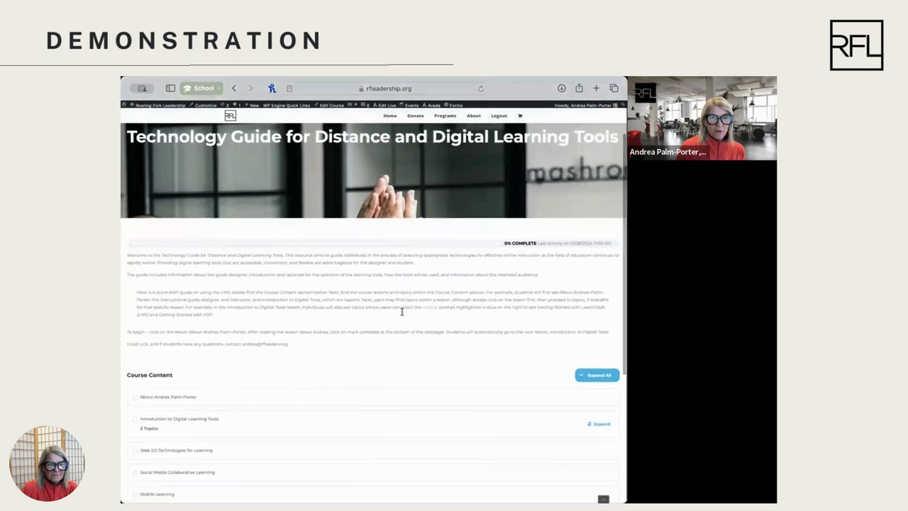
pyautogui.scroll(-1, 401, 312)
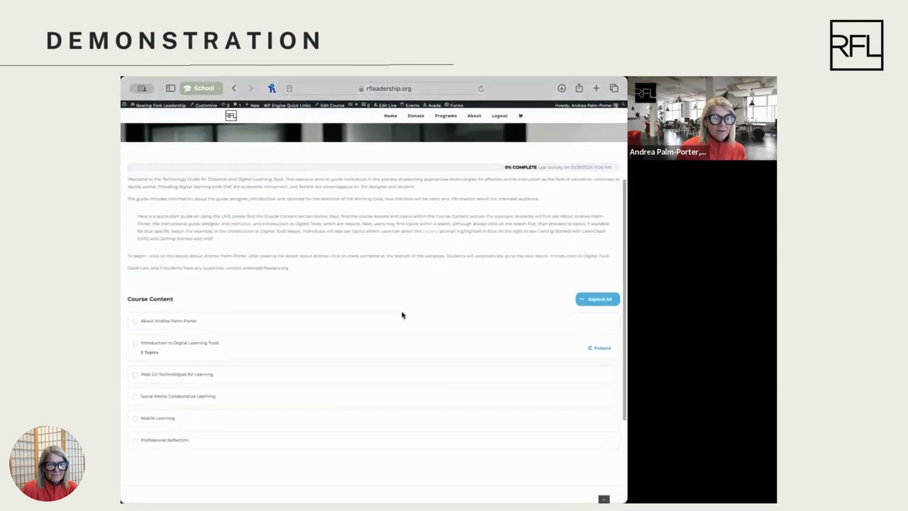
pyautogui.scroll(7, 401, 315)
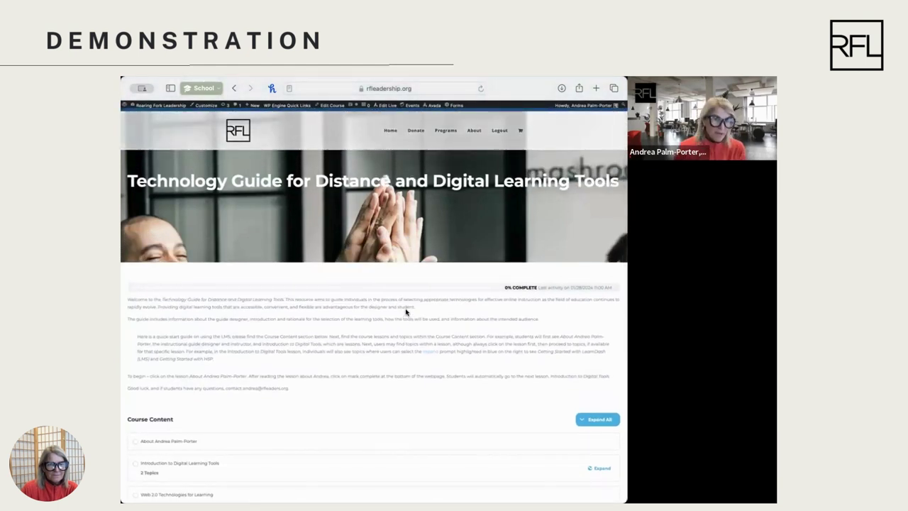
pyautogui.scroll(-2, 406, 311)
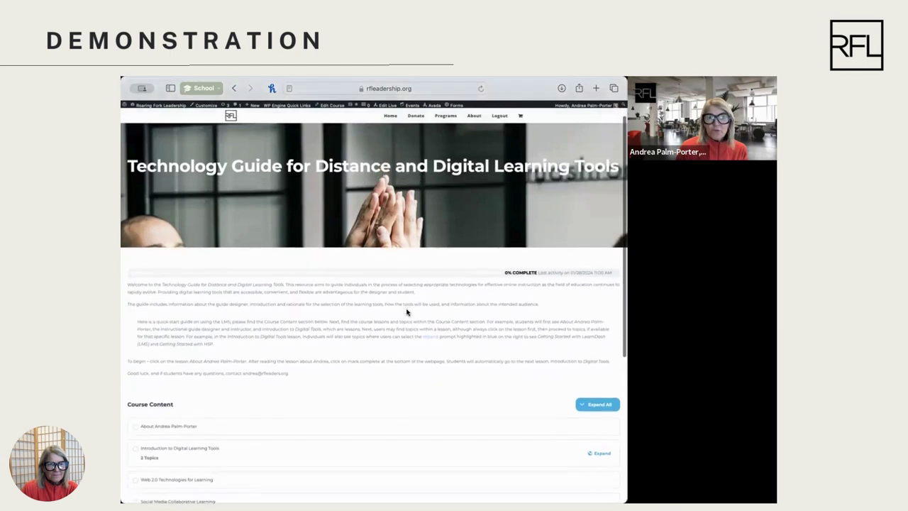
pyautogui.scroll(-1, 407, 312)
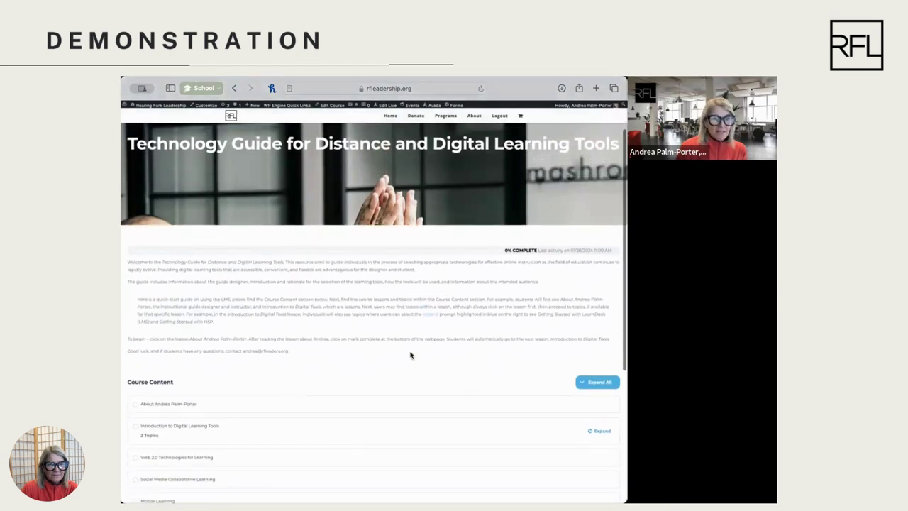
pyautogui.scroll(-5, 421, 331)
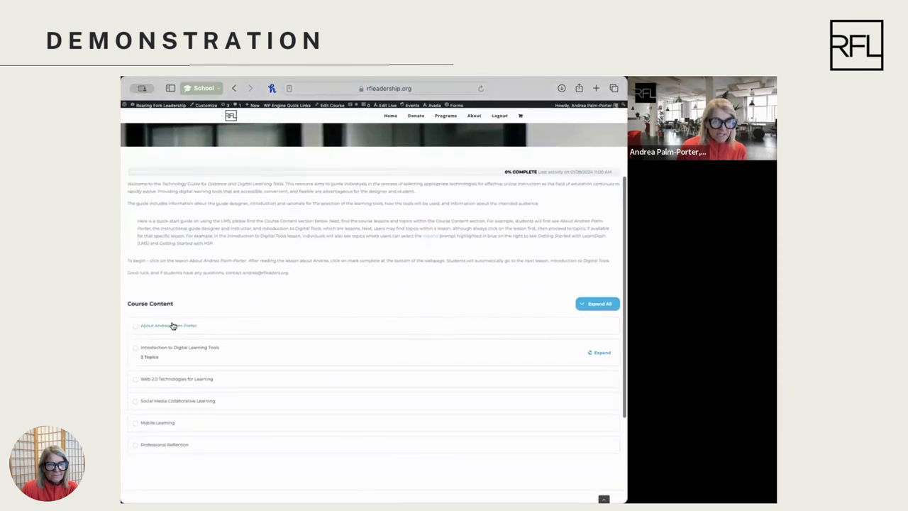
# Step: Expand then collapse all Course Content topics, and open the first lesson, the instructor bio
pyautogui.click(596, 307)
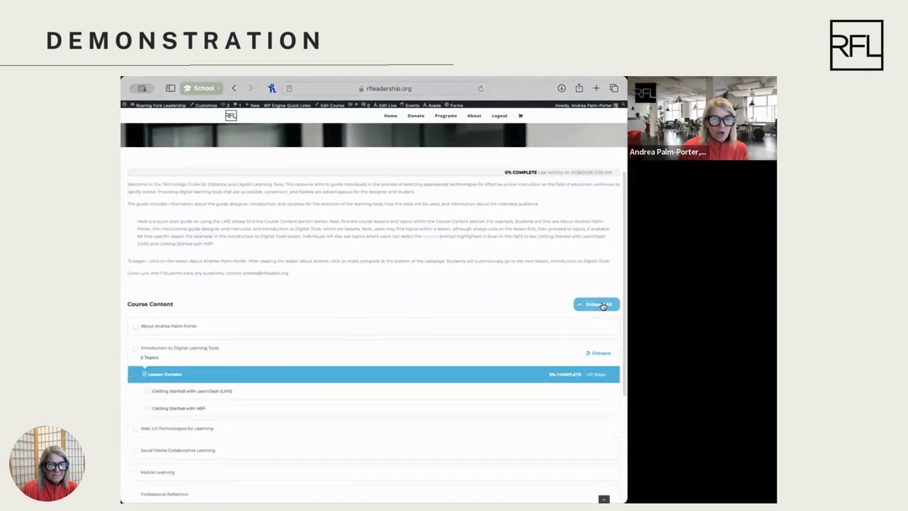
pyautogui.scroll(-2, 312, 424)
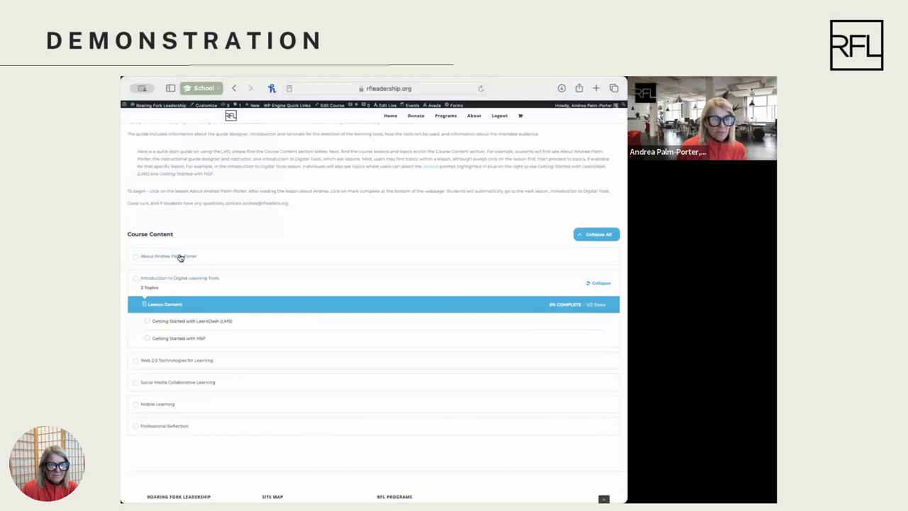
pyautogui.click(598, 239)
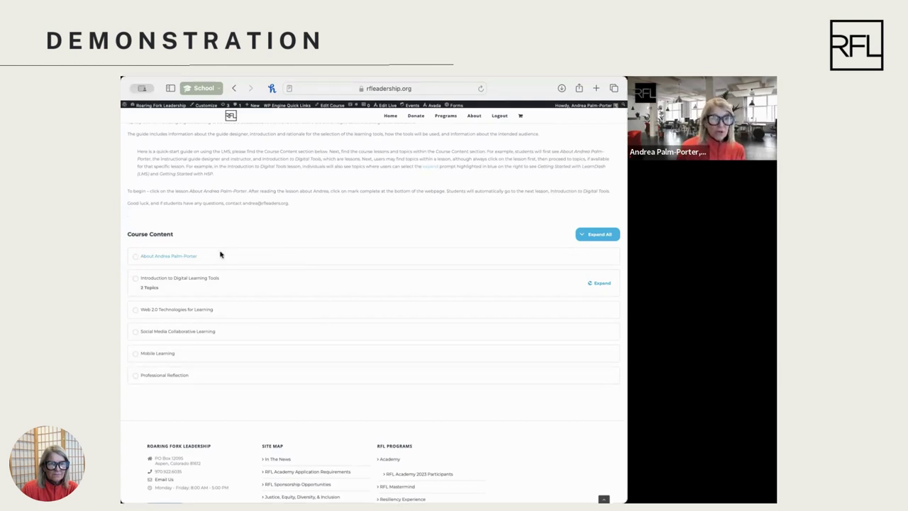
pyautogui.click(181, 258)
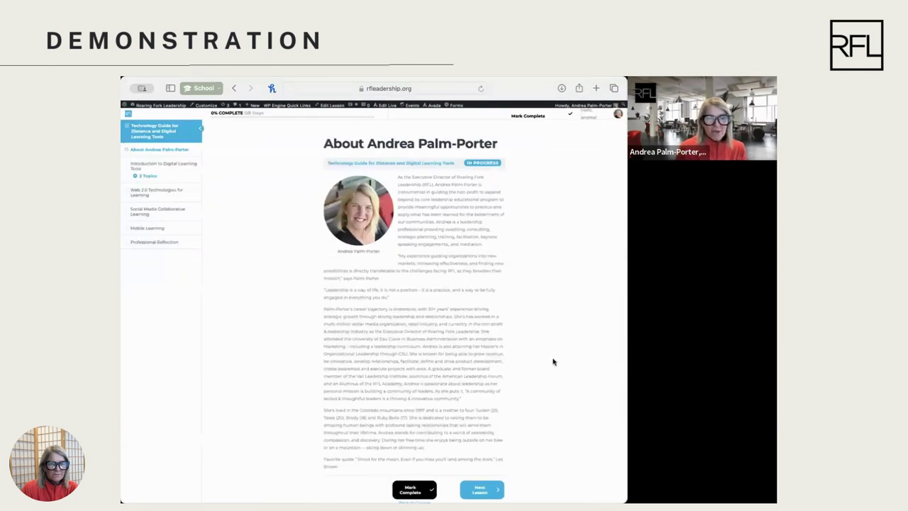
# Step: Mark the instructor bio lesson complete, advancing to Introduction to Digital Learning Tools at 12%
pyautogui.scroll(-1, 553, 362)
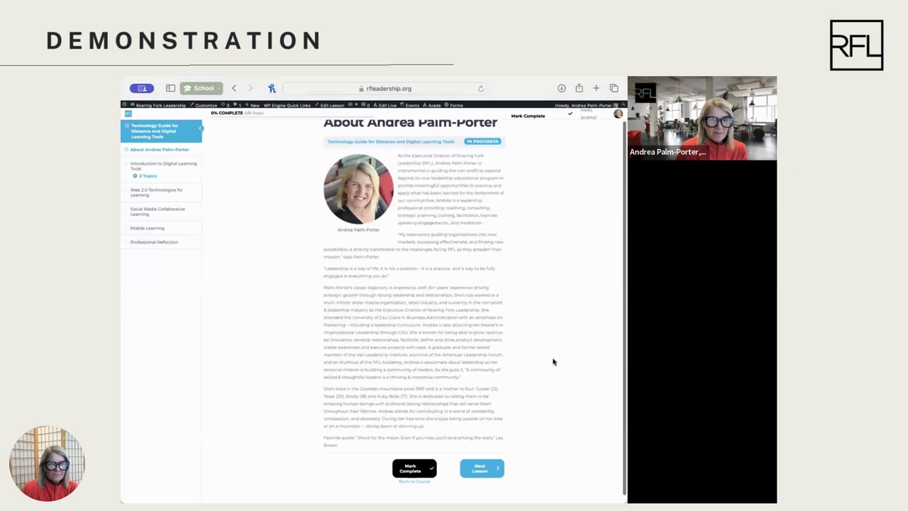
pyautogui.scroll(-1, 553, 362)
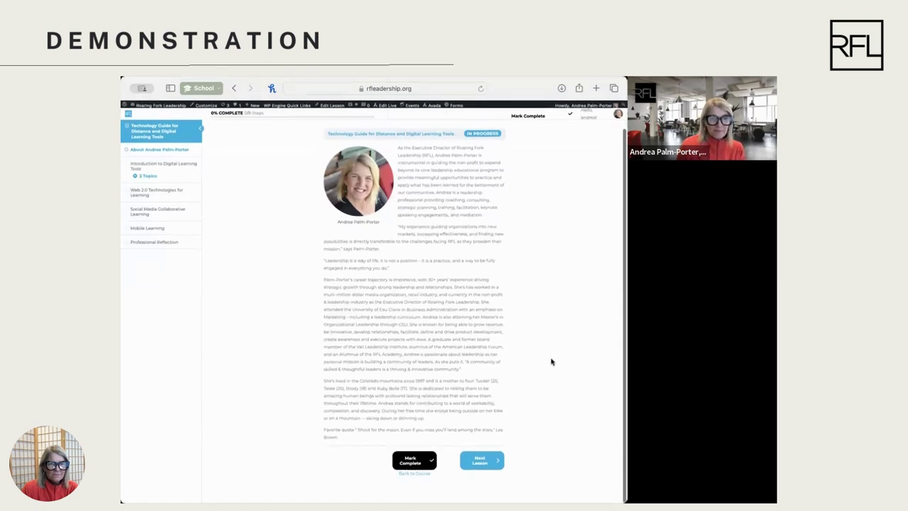
pyautogui.scroll(1, 549, 362)
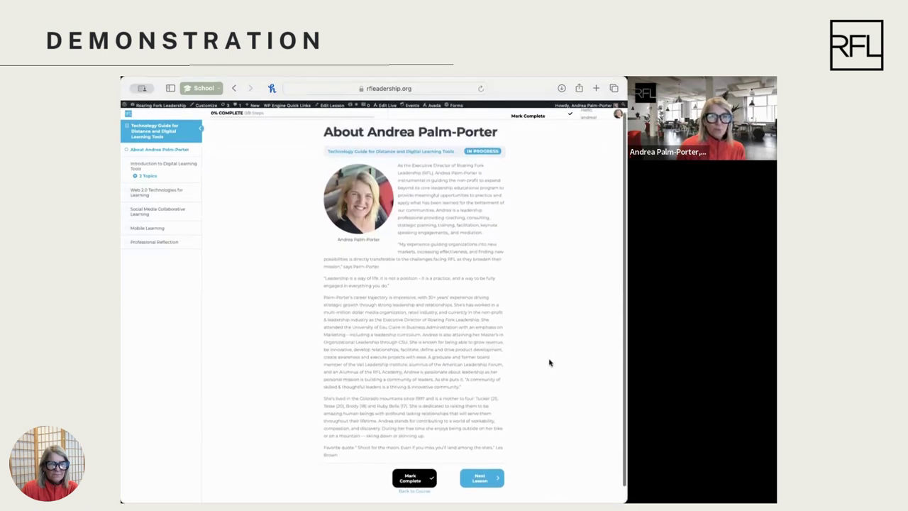
pyautogui.scroll(-1, 547, 363)
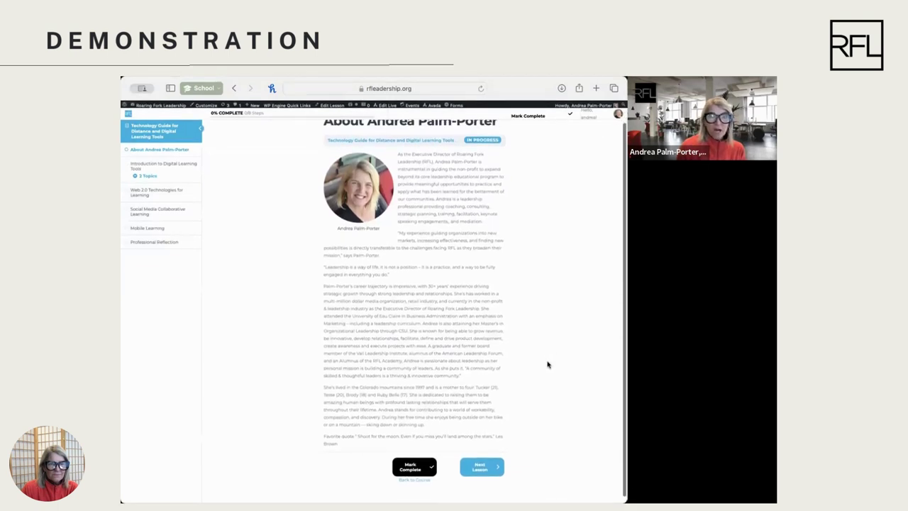
pyautogui.click(424, 480)
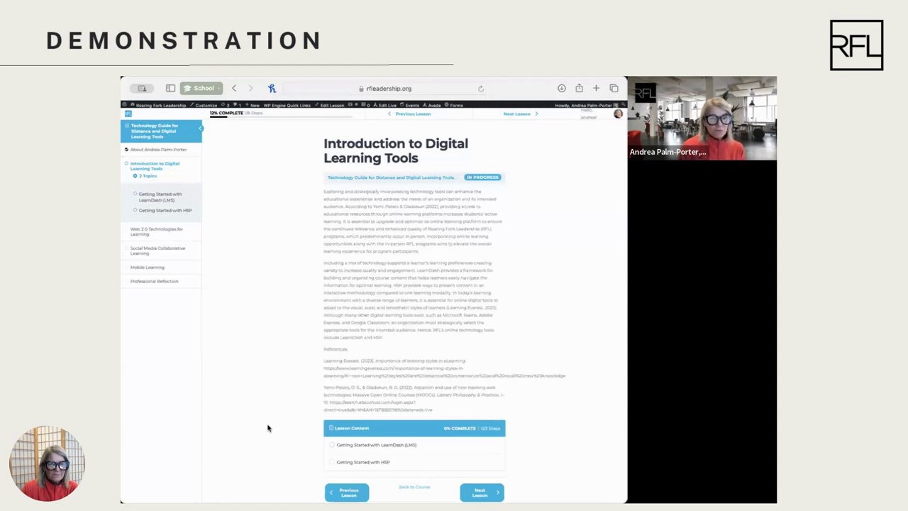
pyautogui.scroll(-1, 251, 421)
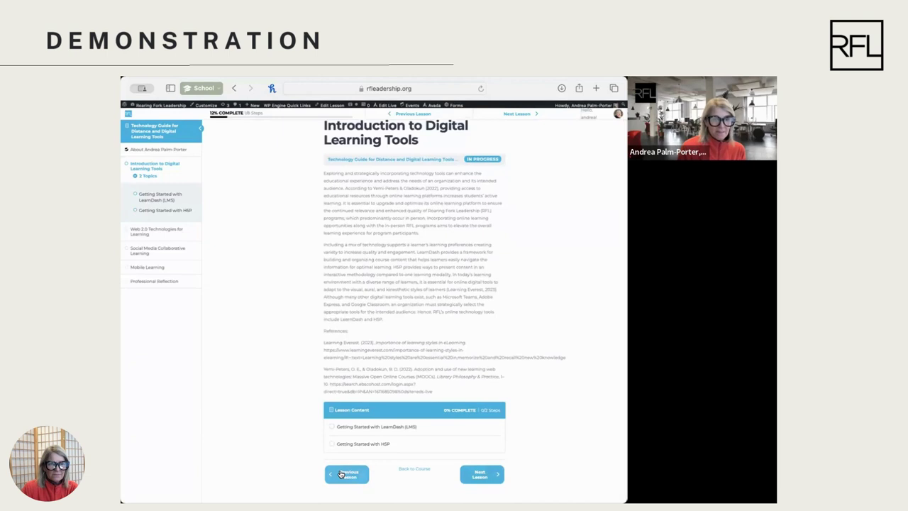
pyautogui.scroll(1, 271, 440)
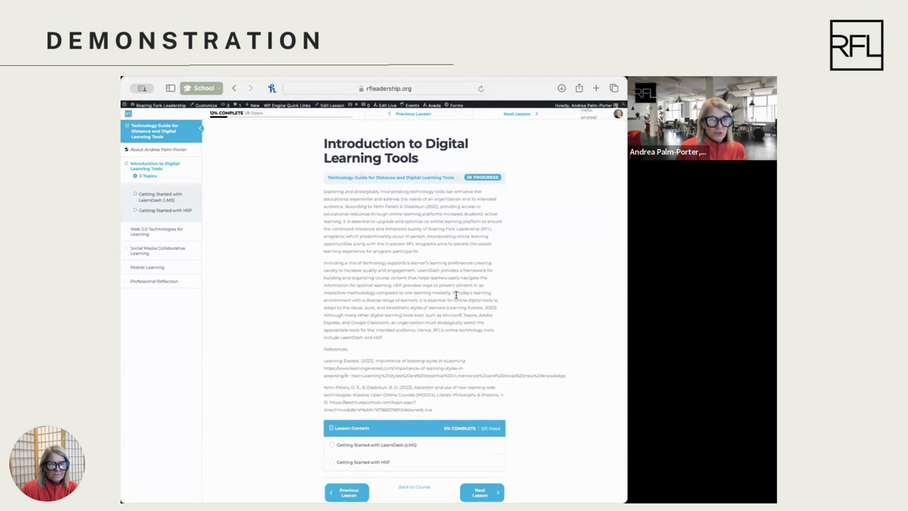
pyautogui.scroll(-1, 454, 293)
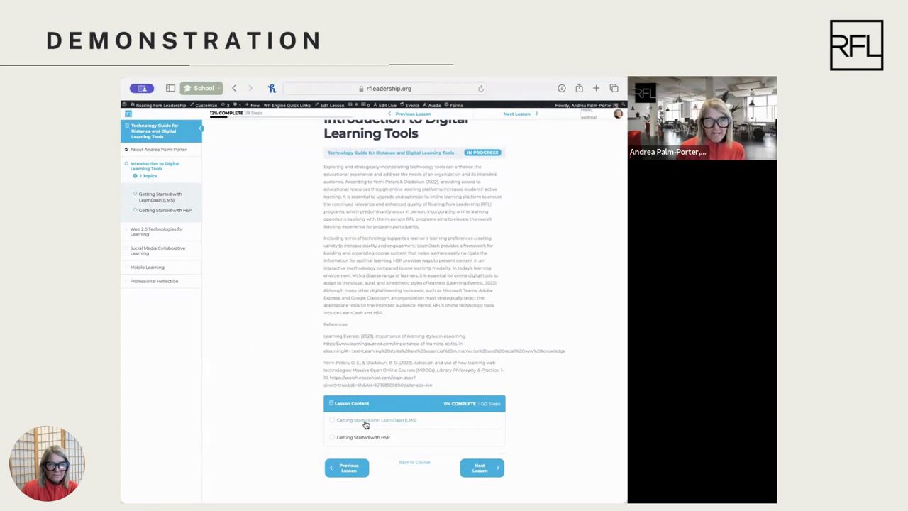
# Step: Open the Getting Started with LearnDash (LMS) topic, scroll its guide, then go to Getting Started with H5P
pyautogui.click(366, 422)
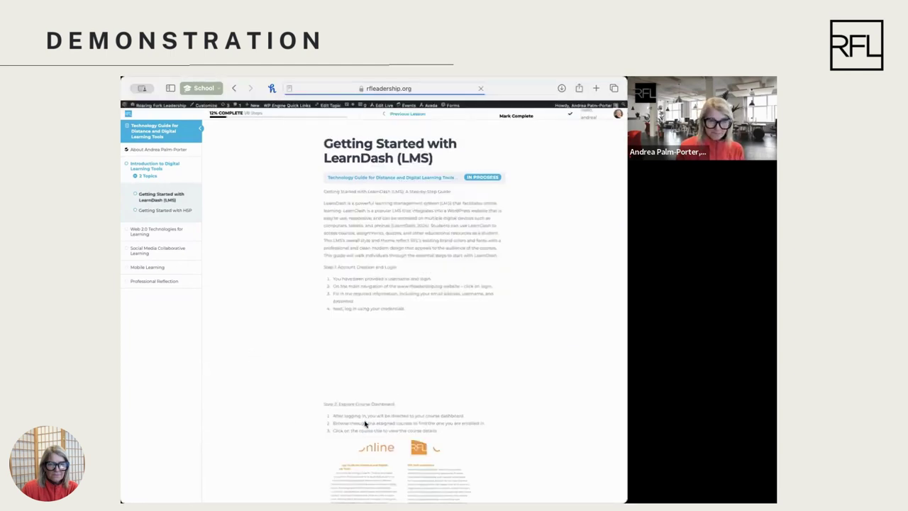
pyautogui.scroll(-2, 232, 388)
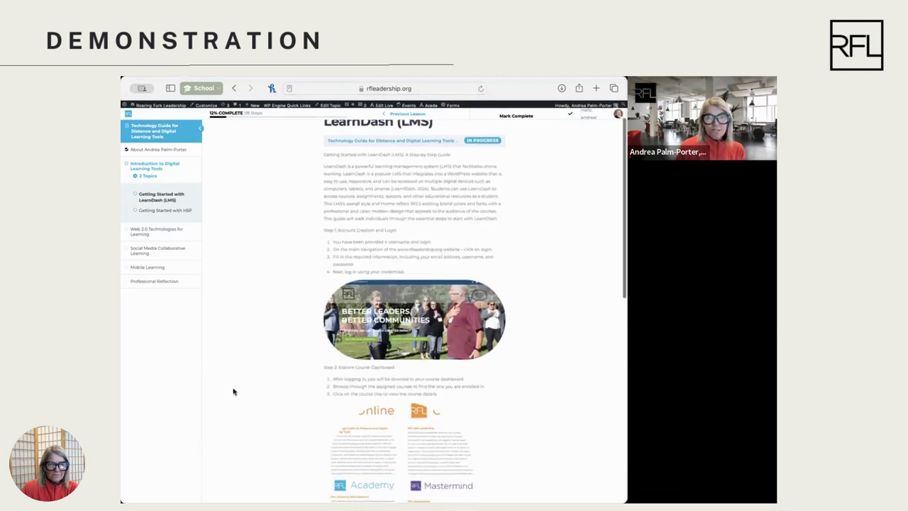
pyautogui.scroll(-5, 232, 392)
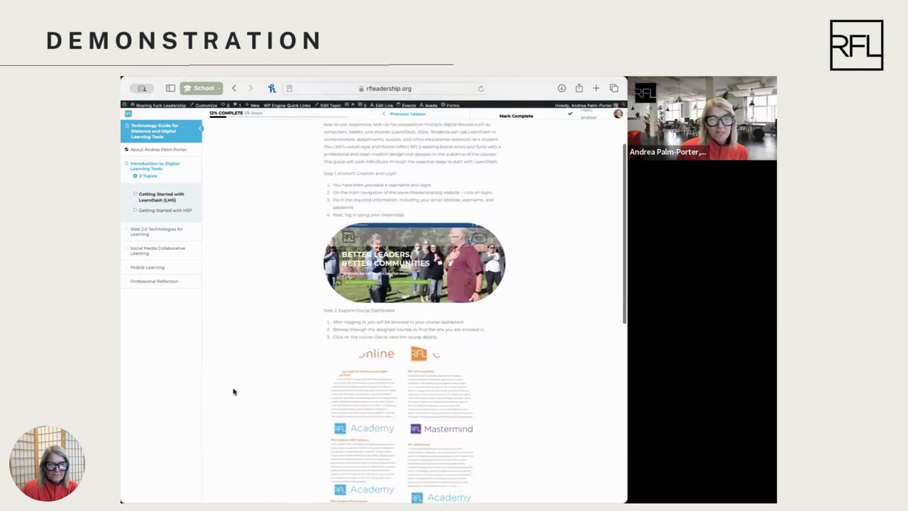
pyautogui.scroll(-6, 232, 391)
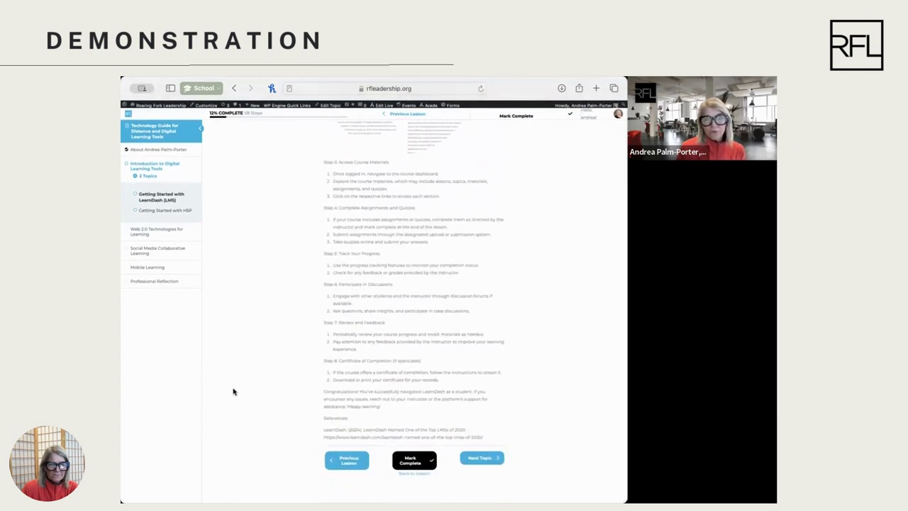
pyautogui.scroll(6, 233, 391)
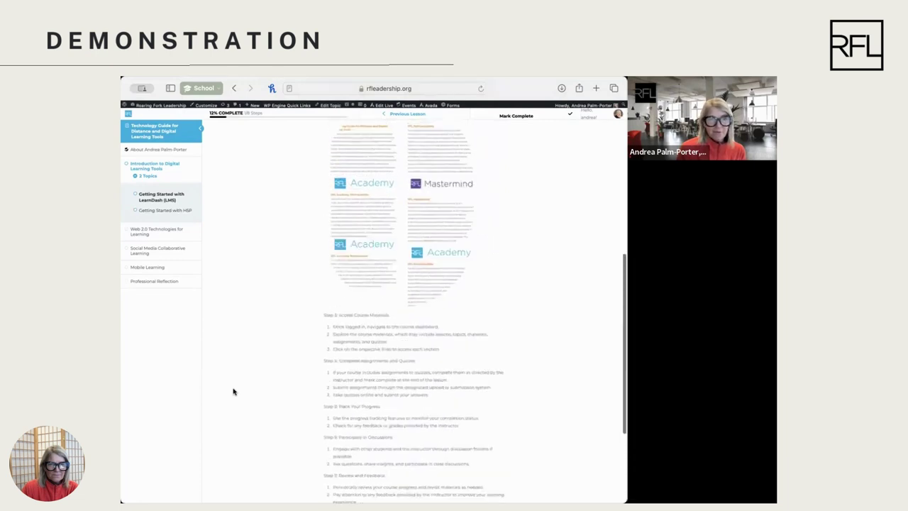
pyautogui.click(161, 212)
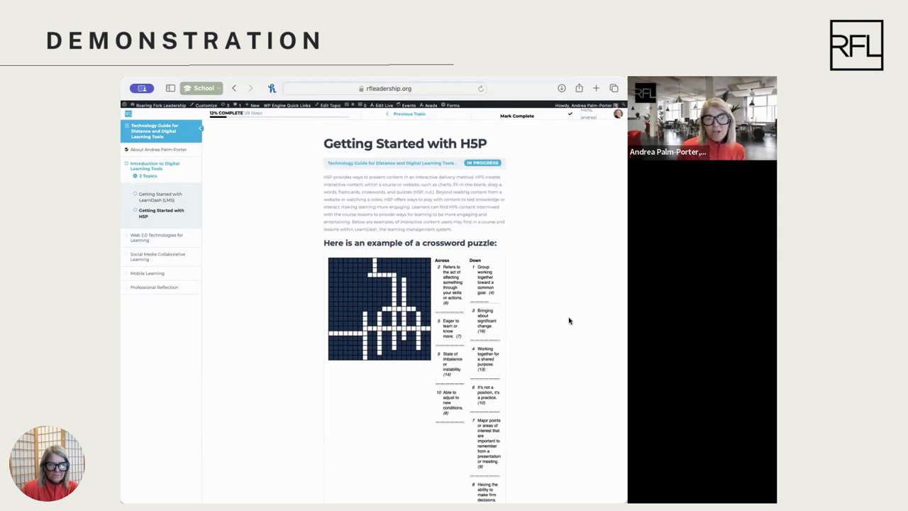
# Step: Scroll down to the sample quiz and answer it with Charismatic influence
pyautogui.scroll(-1, 533, 335)
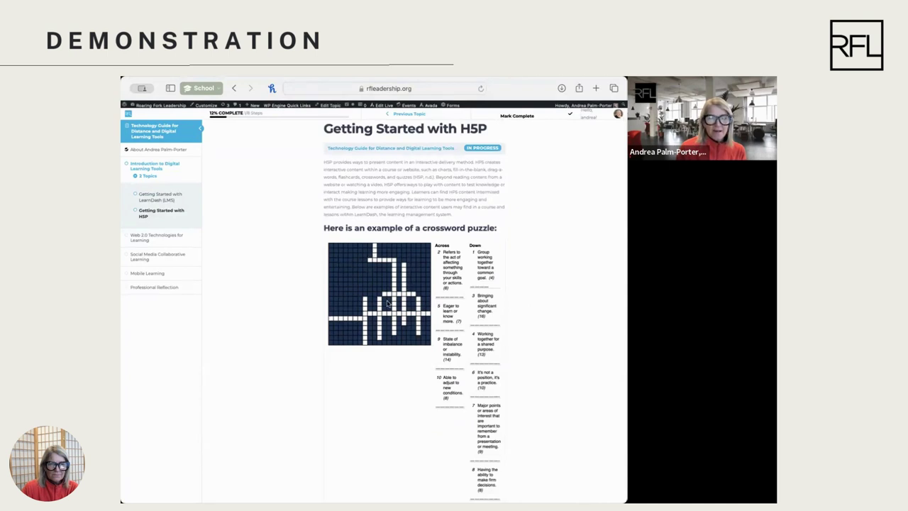
pyautogui.scroll(-3, 386, 305)
pyautogui.scroll(-6, 386, 305)
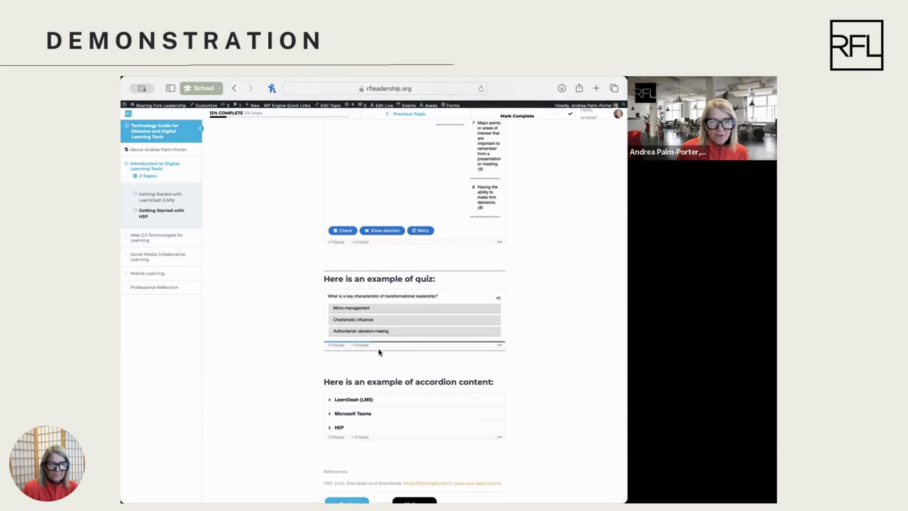
pyautogui.click(361, 323)
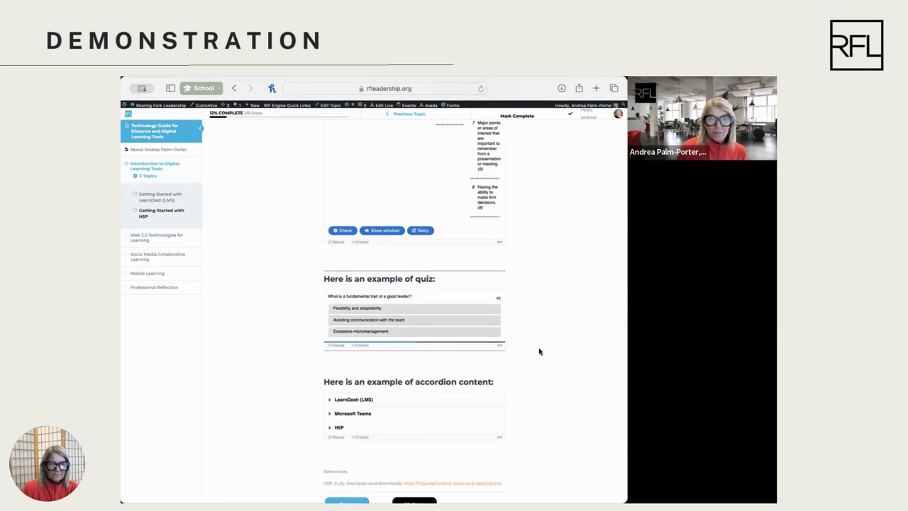
# Step: Expand and collapse the LearnDash (LMS), Microsoft Teams and H5P accordion sections, then return to top
pyautogui.scroll(-2, 537, 351)
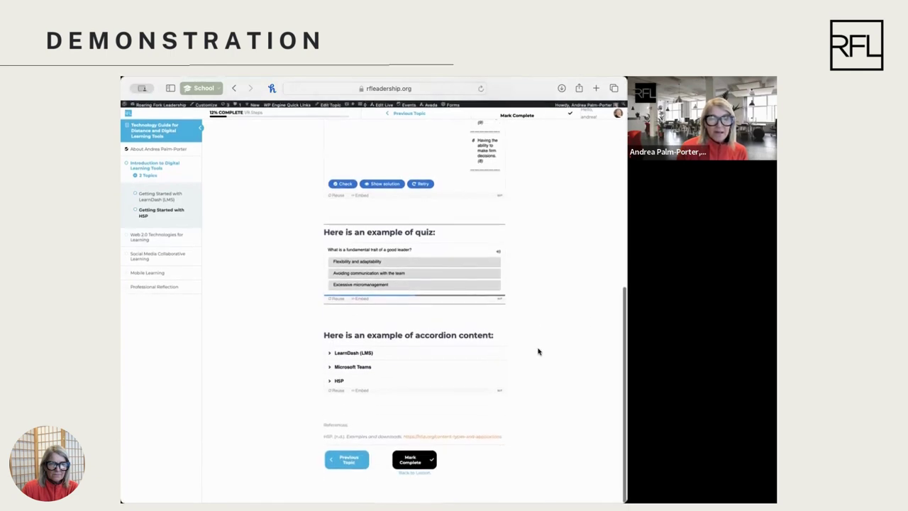
pyautogui.click(330, 355)
pyautogui.click(329, 355)
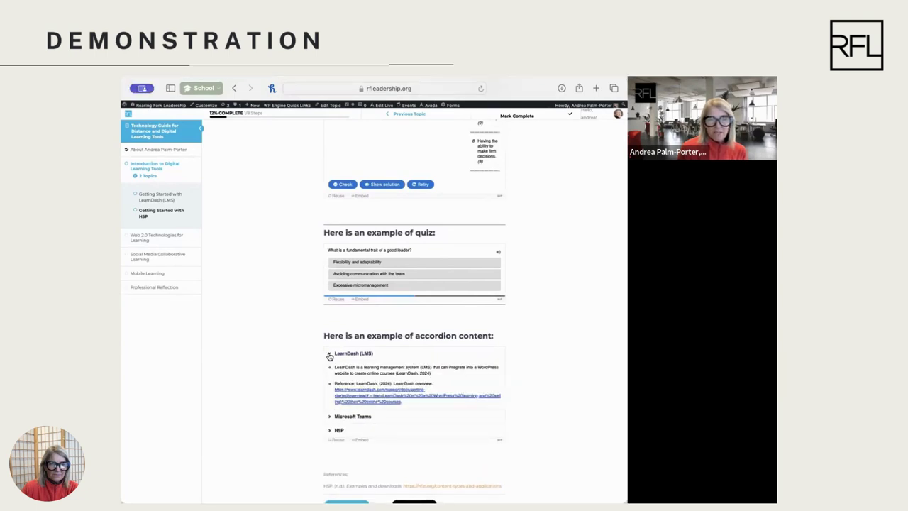
pyautogui.click(329, 356)
pyautogui.click(330, 368)
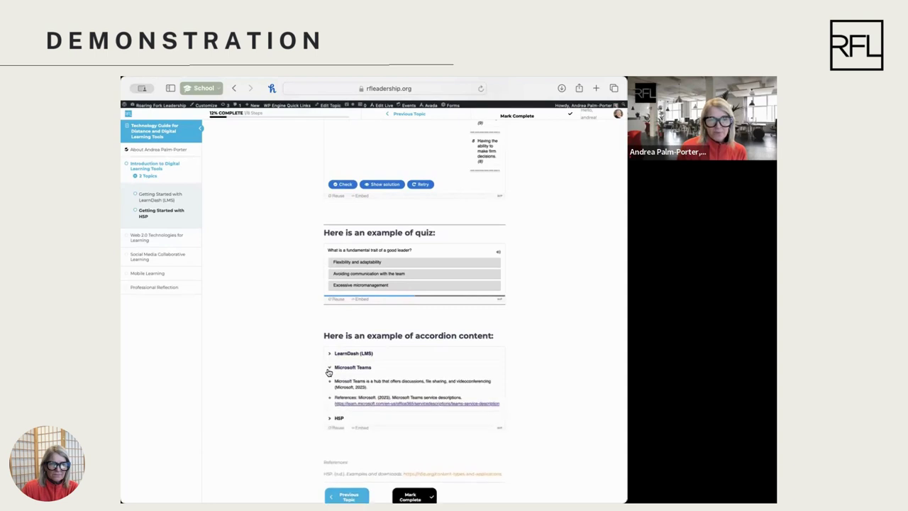
pyautogui.click(329, 369)
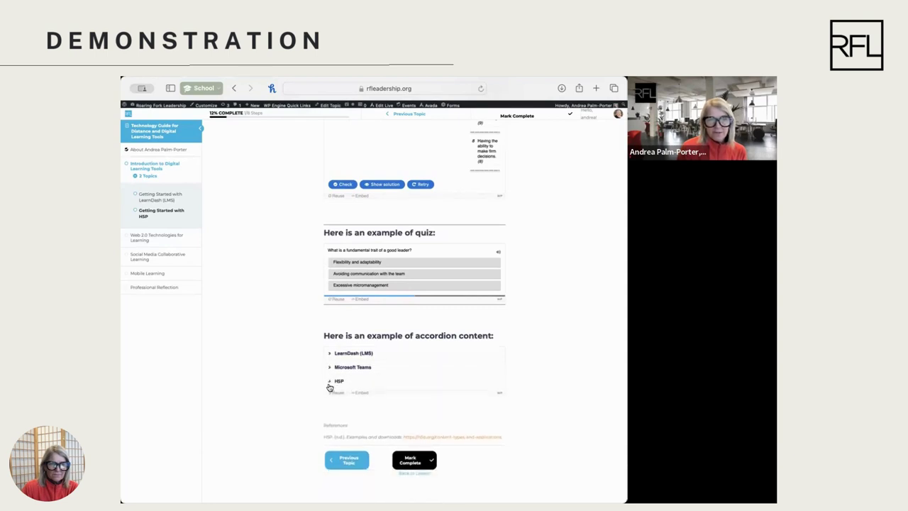
pyautogui.click(329, 383)
pyautogui.click(329, 384)
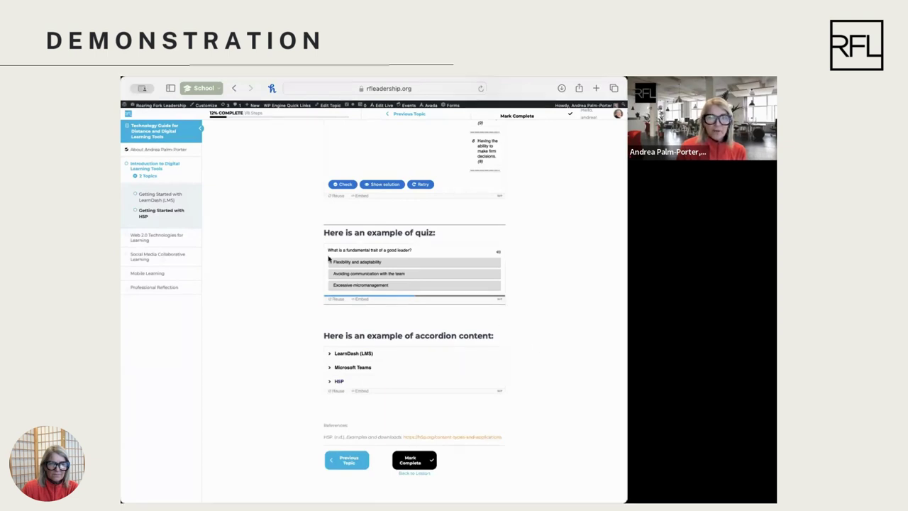
pyautogui.scroll(7, 251, 251)
pyautogui.scroll(2, 146, 165)
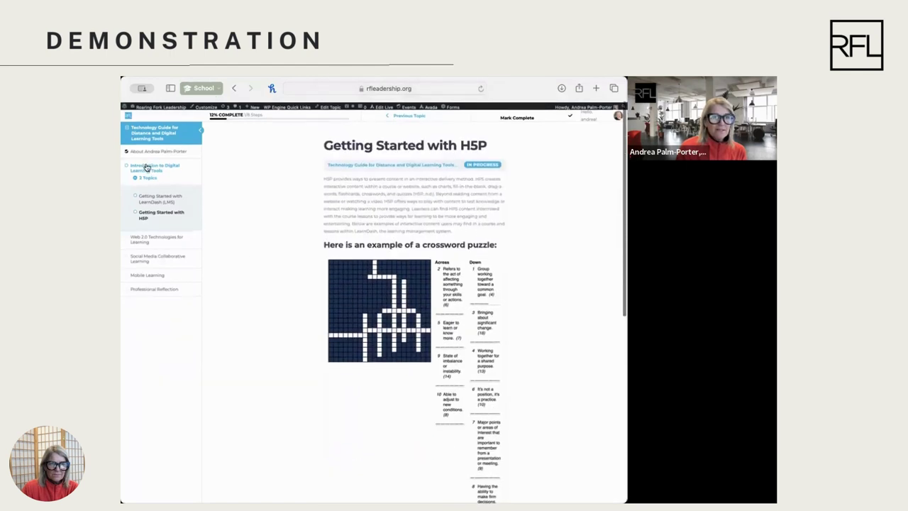
# Step: Return to the Roaring Fork Leadership home page and open the ALL RFL Course listing under Programs
pyautogui.click(127, 115)
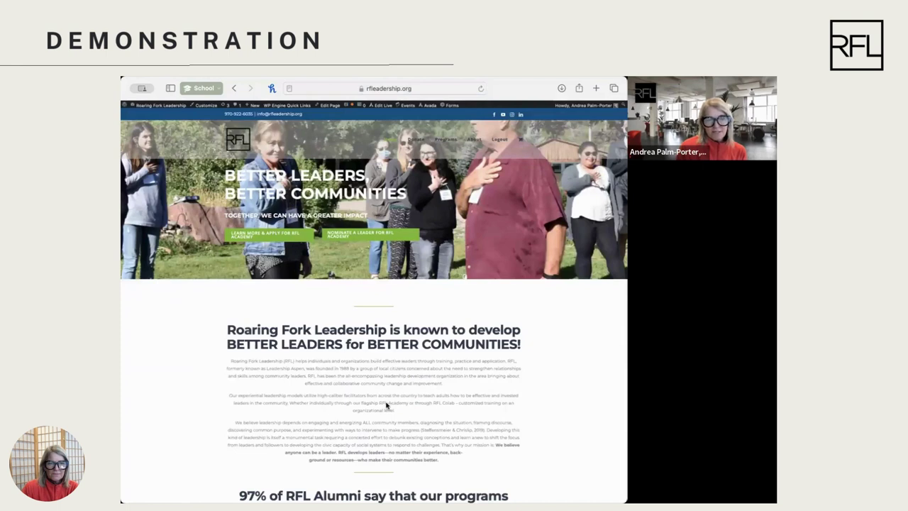
pyautogui.moveTo(502, 147)
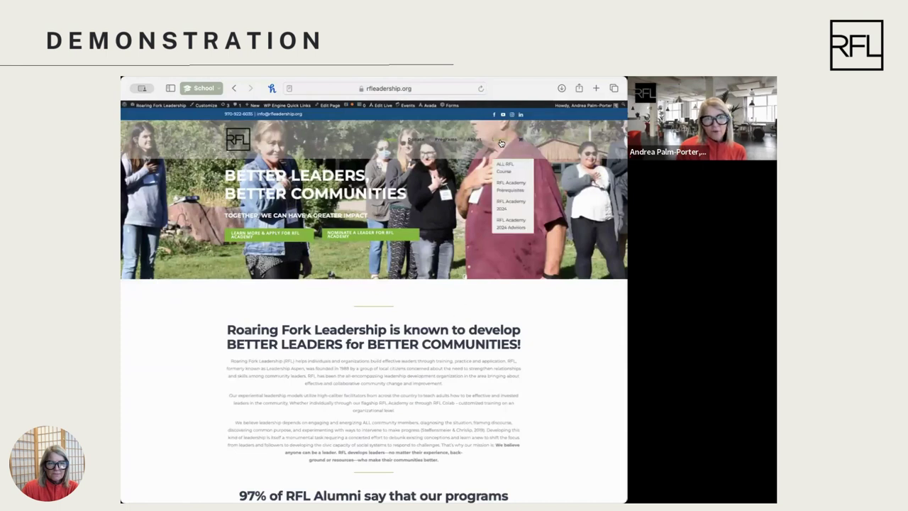
pyautogui.click(524, 175)
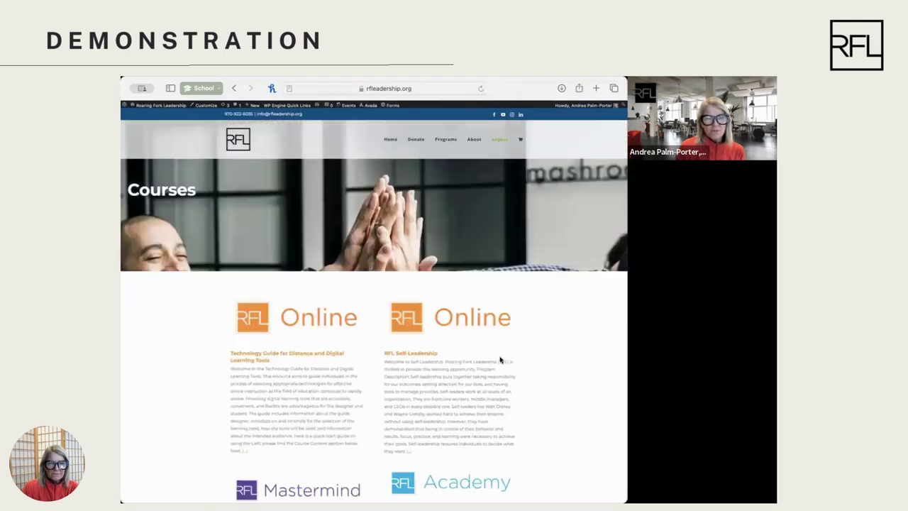
pyautogui.scroll(-5, 500, 360)
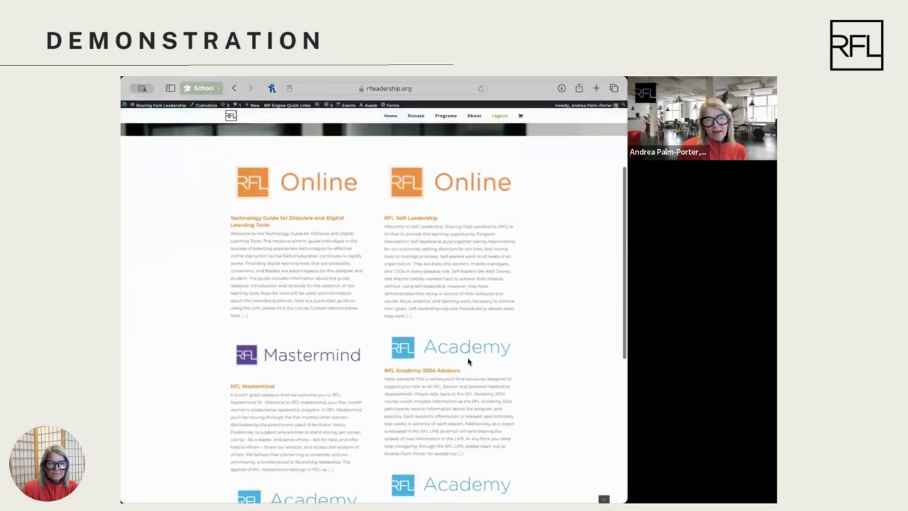
pyautogui.scroll(3, 468, 362)
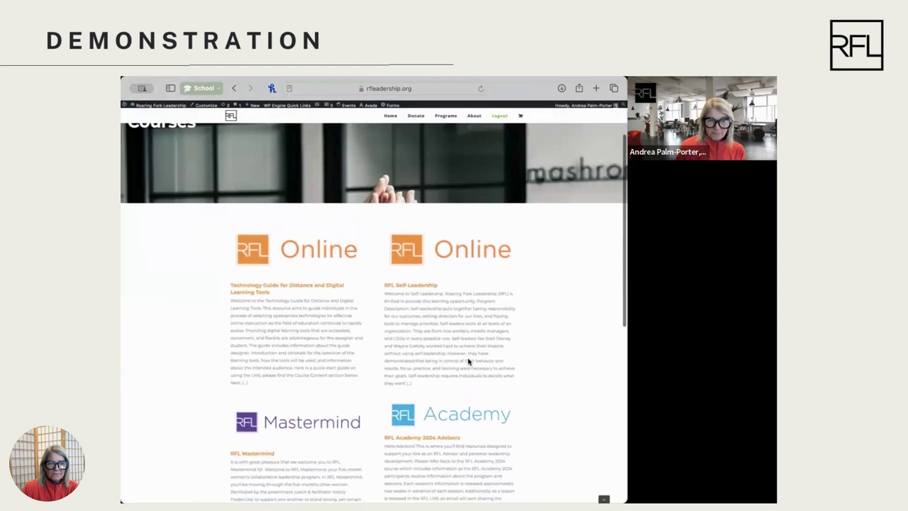
# Step: Open the RFL Self-Leadership course, scroll to Course Content, and open the Self-Leadership Pre-Assignment lesson
pyautogui.click(427, 287)
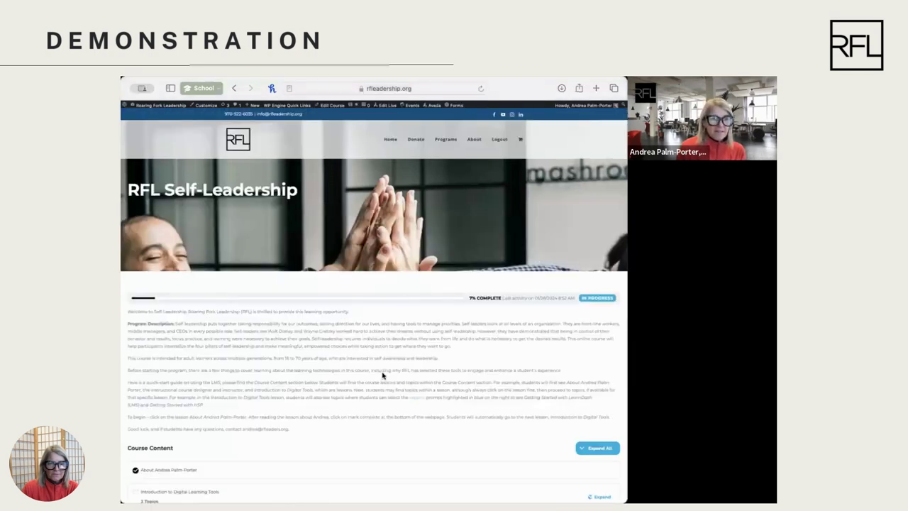
pyautogui.scroll(-5, 383, 375)
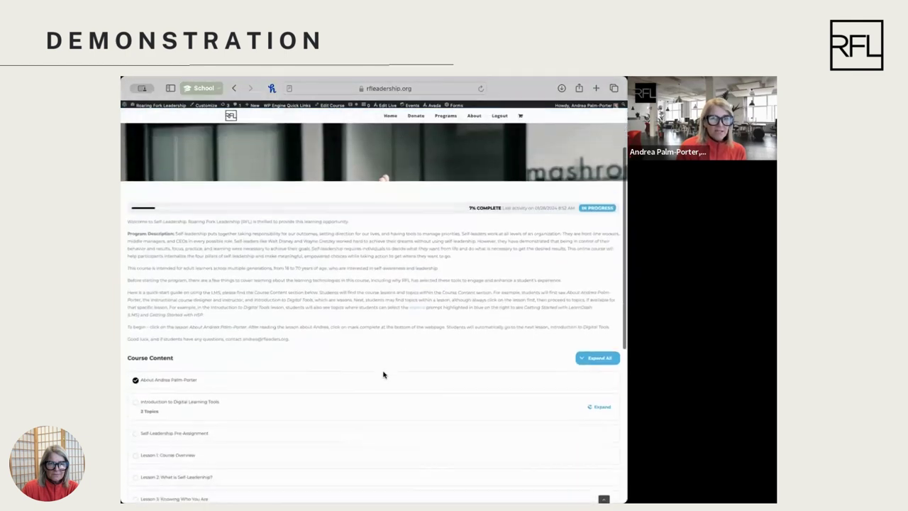
pyautogui.scroll(-2, 383, 375)
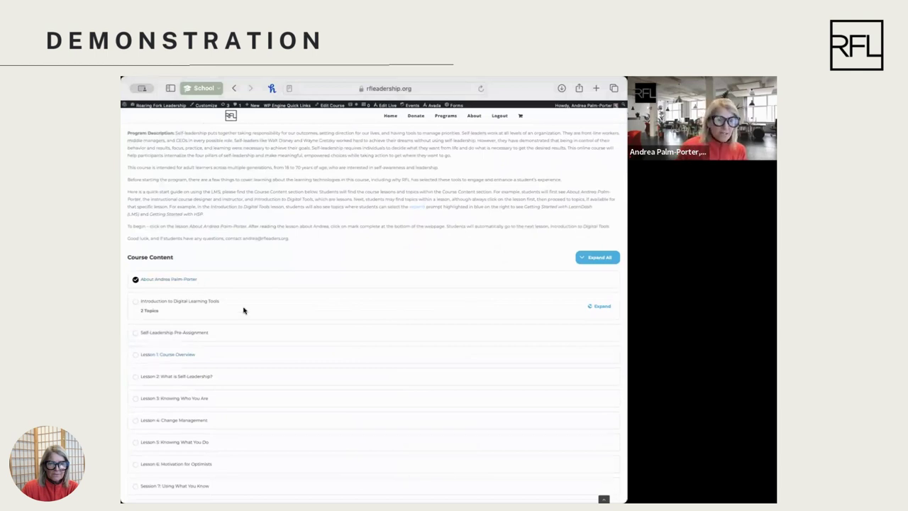
pyautogui.scroll(-2, 258, 326)
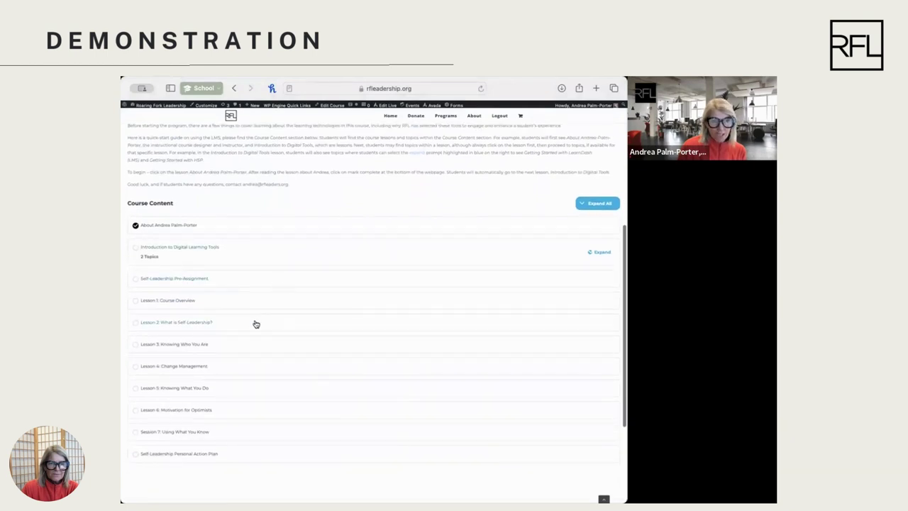
pyautogui.click(166, 280)
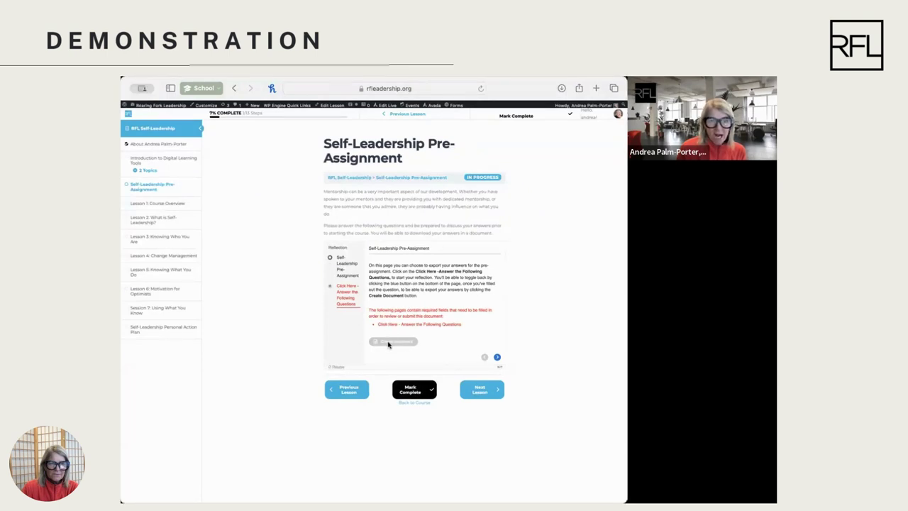
# Step: Reveal the pre-assignment questions and type placeholder answers into all four reflection boxes
pyautogui.click(352, 298)
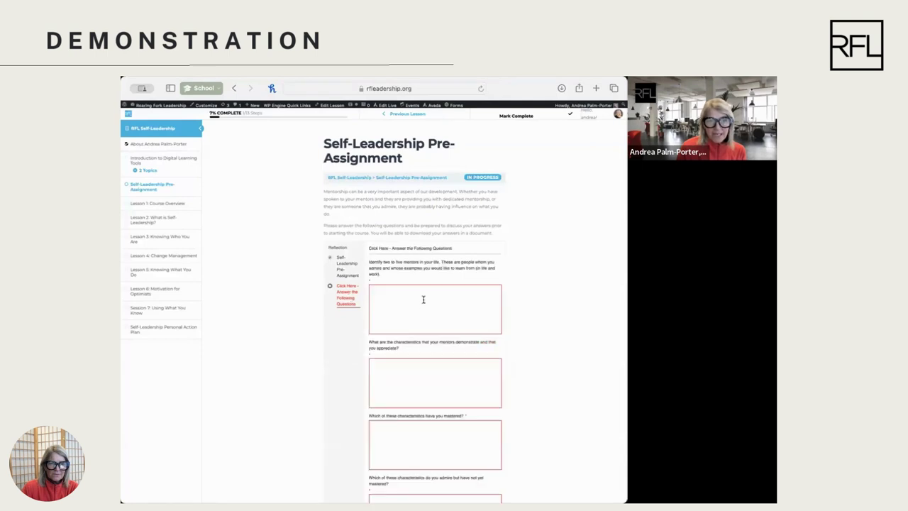
pyautogui.click(400, 298)
pyautogui.write('falskdjflasdkjfasl')
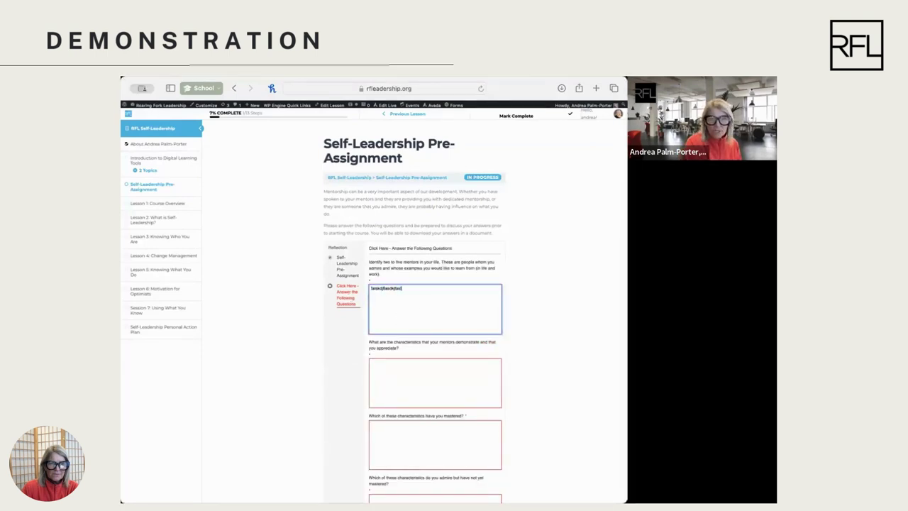
pyautogui.click(410, 369)
pyautogui.write('lsakdfjlasdkfjasl')
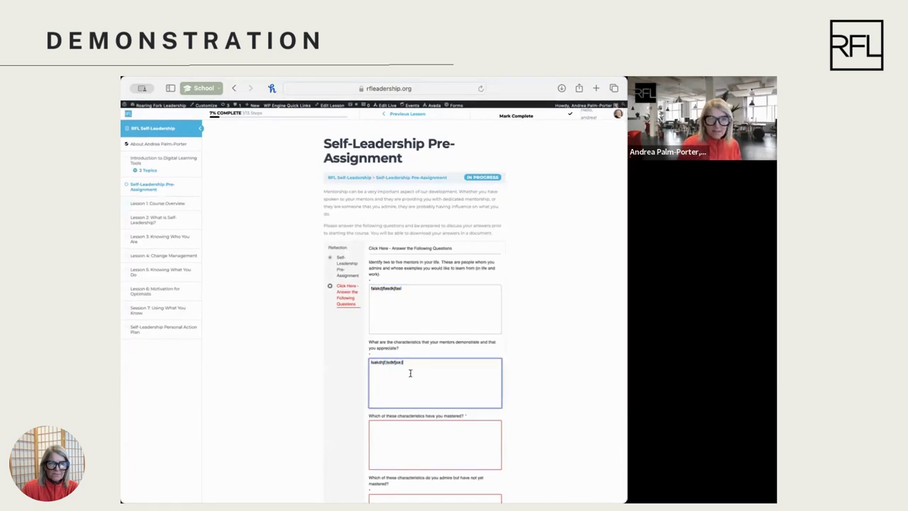
pyautogui.click(428, 446)
pyautogui.write('lkdjf;sdkfjasdl')
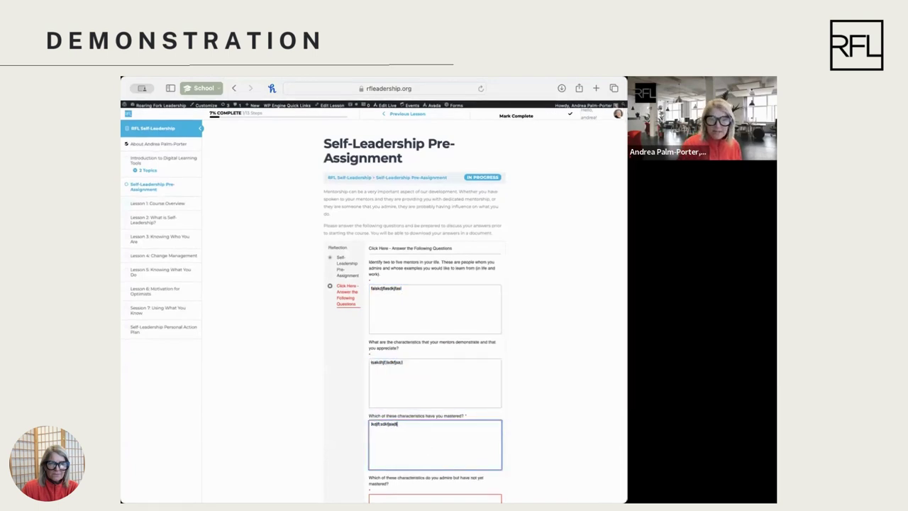
pyautogui.scroll(-4, 439, 397)
pyautogui.click(445, 386)
pyautogui.write('lsdkfjs;dkfjsdj')
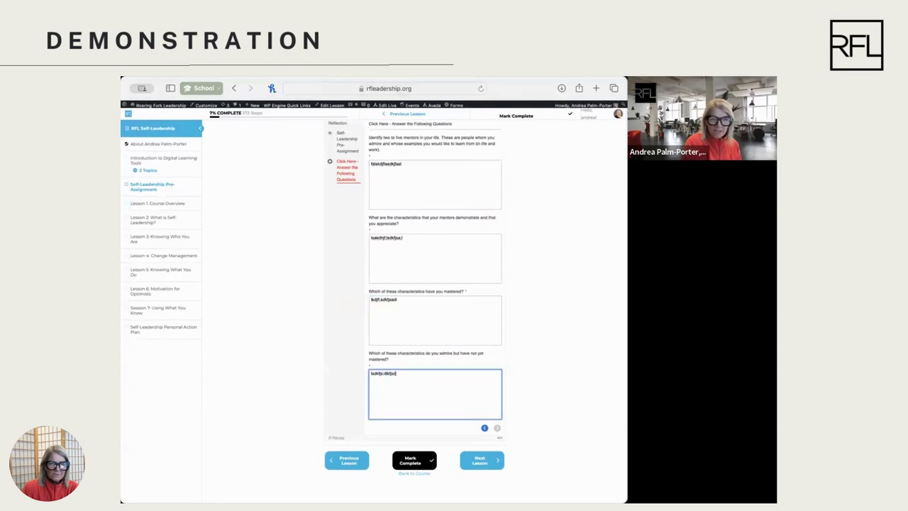
# Step: Return to the intro step and create the document compiling the questions and answers
pyautogui.click(484, 429)
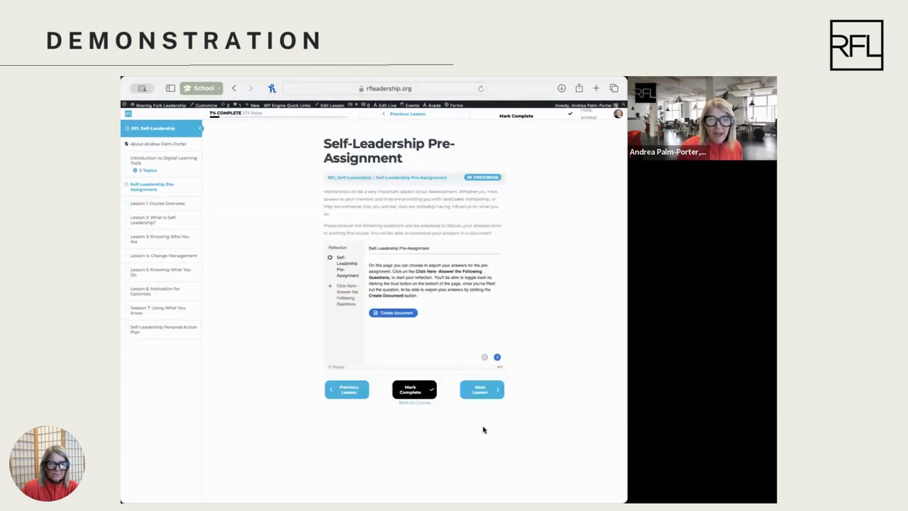
pyautogui.click(392, 314)
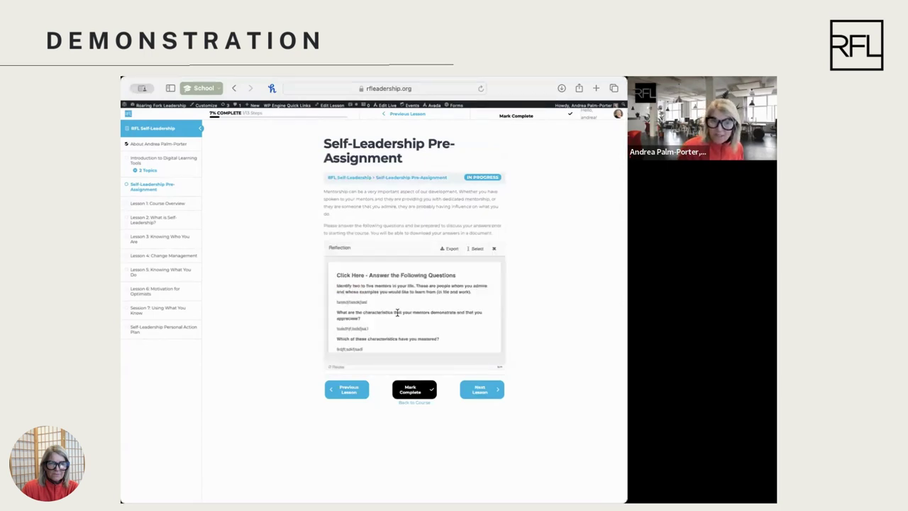
pyautogui.scroll(-3, 397, 317)
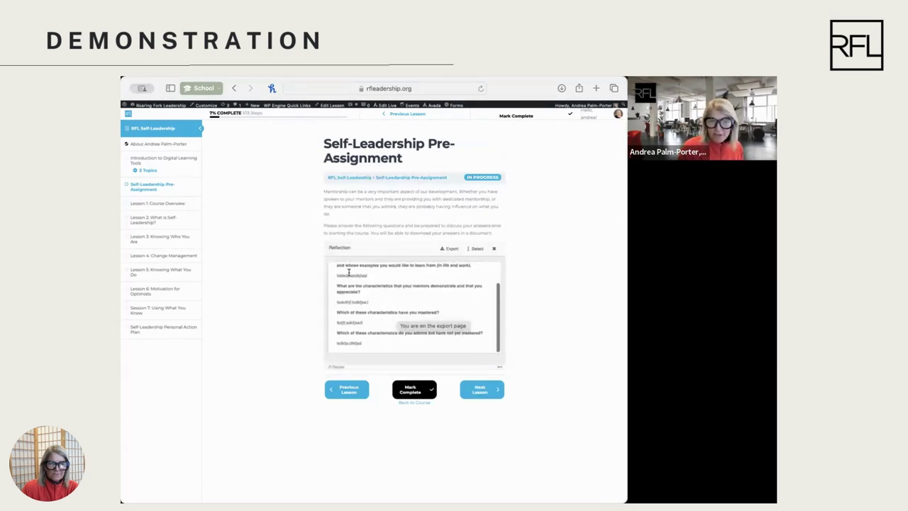
pyautogui.scroll(3, 441, 328)
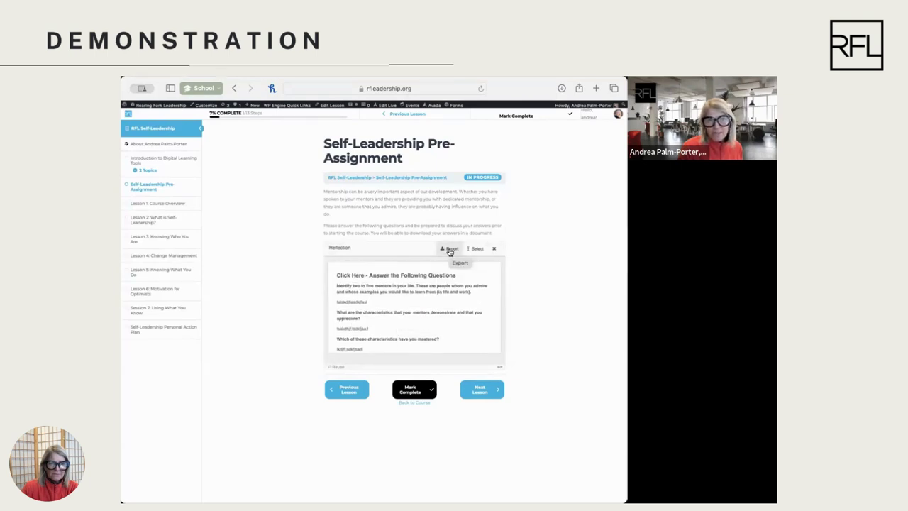
# Step: In Lesson 1: Course Overview, select the Personal Objective answer box and open then dismiss the Reuse options
pyautogui.click(159, 205)
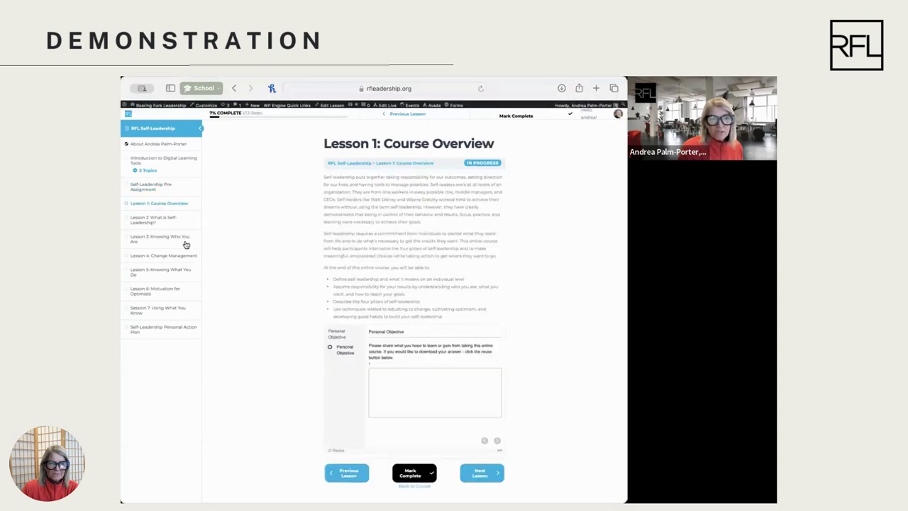
pyautogui.click(411, 399)
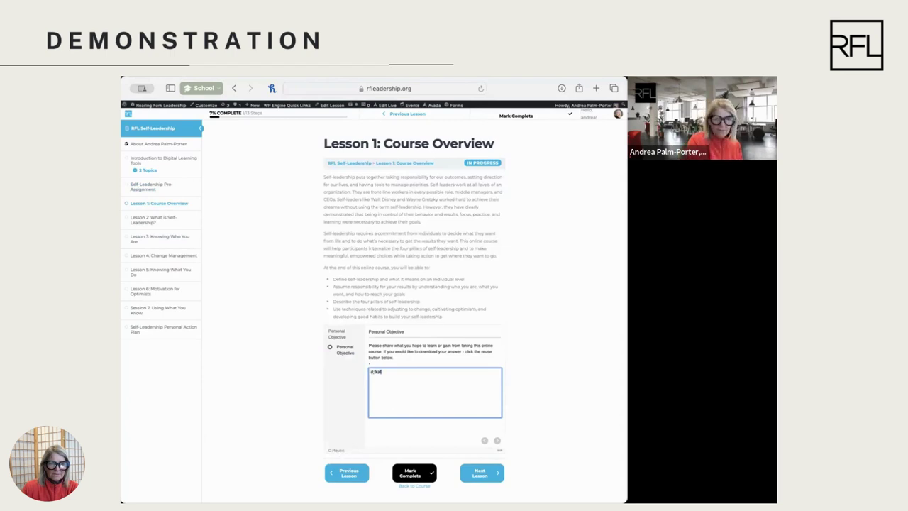
pyautogui.click(336, 450)
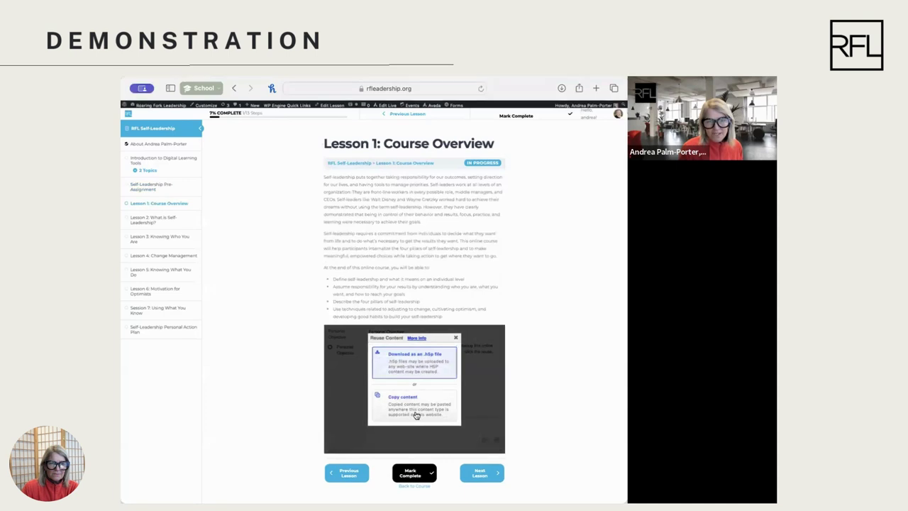
pyautogui.click(455, 338)
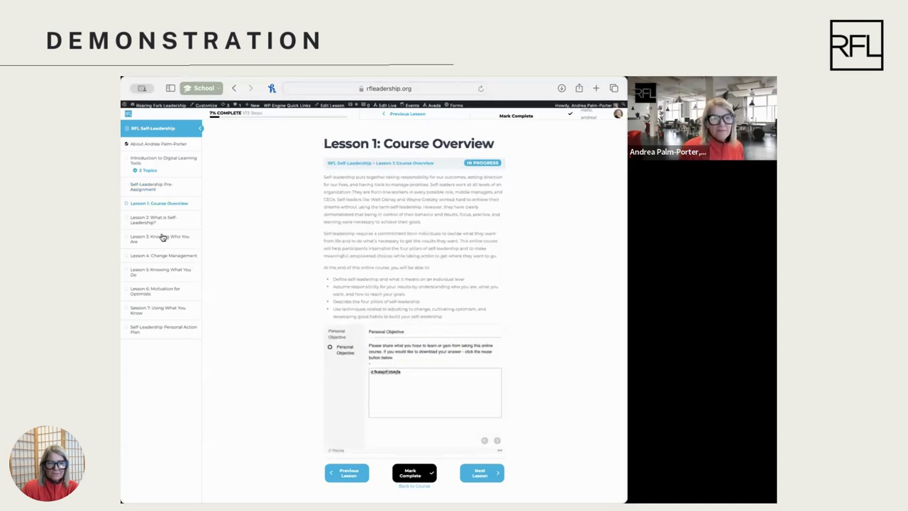
# Step: Open Lesson 2: What is Self-Leadership? and expand/collapse the Knowing Who You Are and Knowing What You Do pillars
pyautogui.click(142, 223)
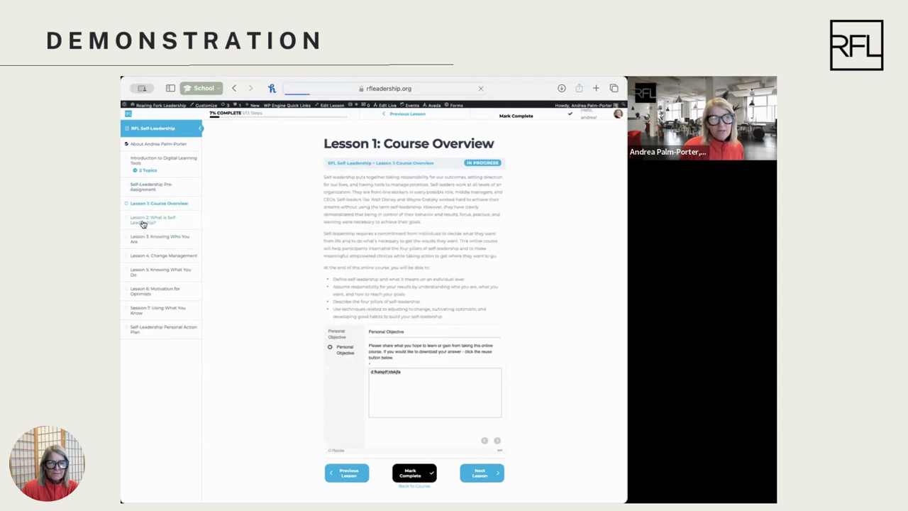
pyautogui.scroll(-3, 241, 327)
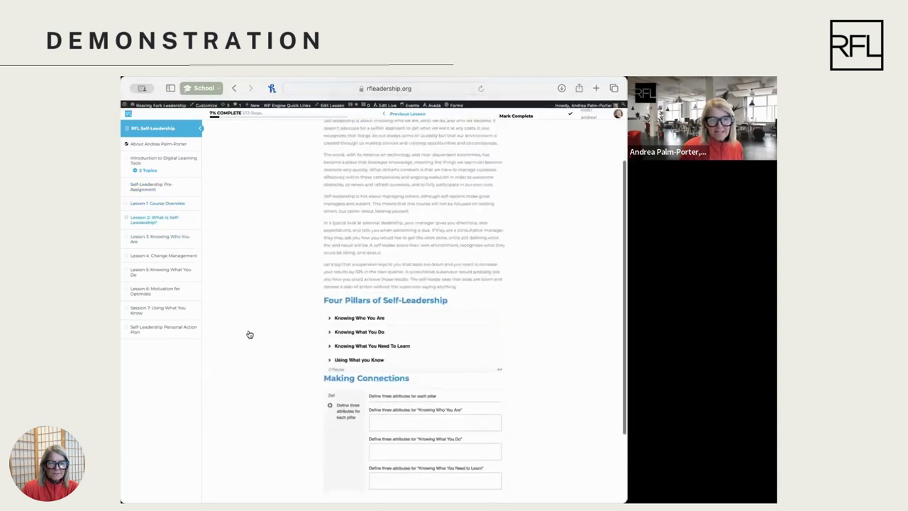
pyautogui.scroll(-2, 249, 334)
pyautogui.click(330, 241)
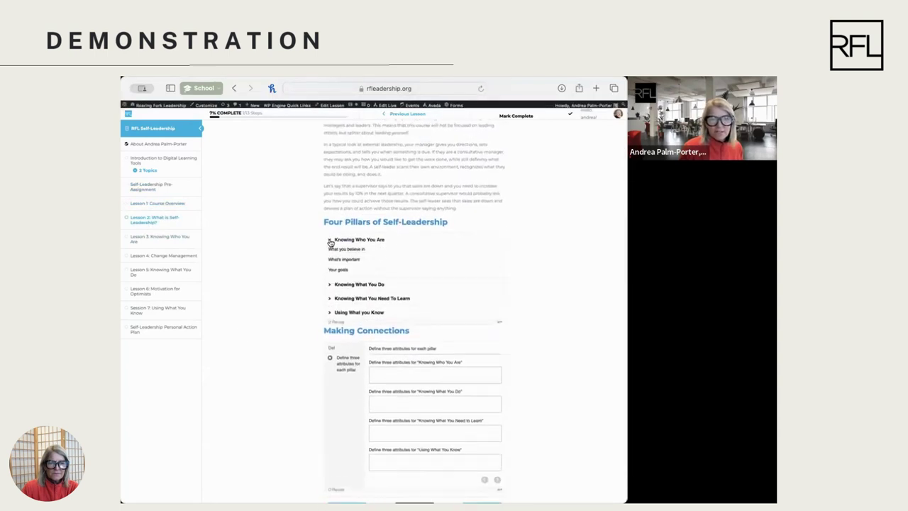
pyautogui.click(330, 242)
pyautogui.click(330, 253)
pyautogui.click(330, 253)
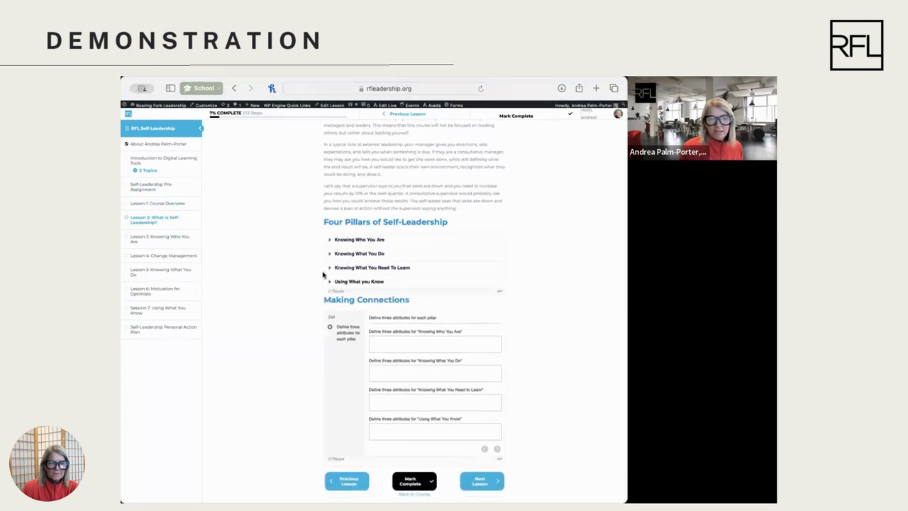
pyautogui.scroll(-1, 303, 291)
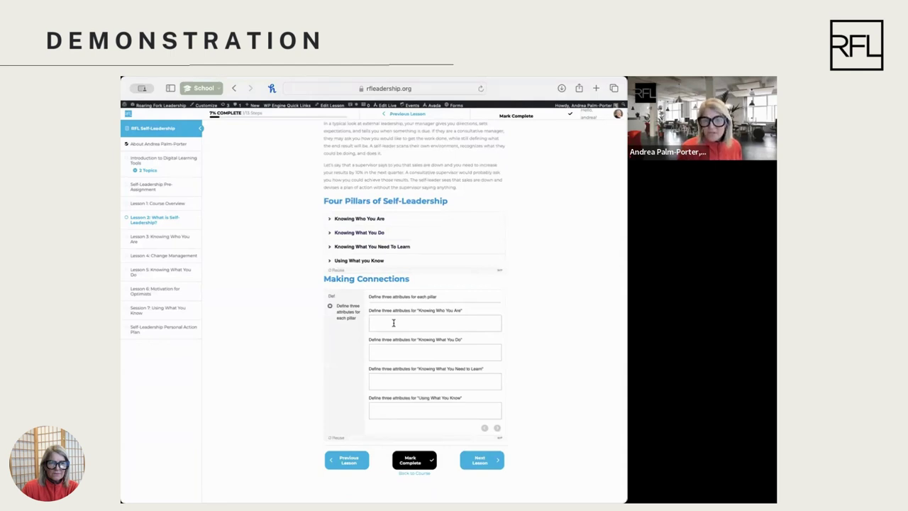
# Step: Open Lesson 3: Knowing Who You Are and read through its content
pyautogui.click(165, 241)
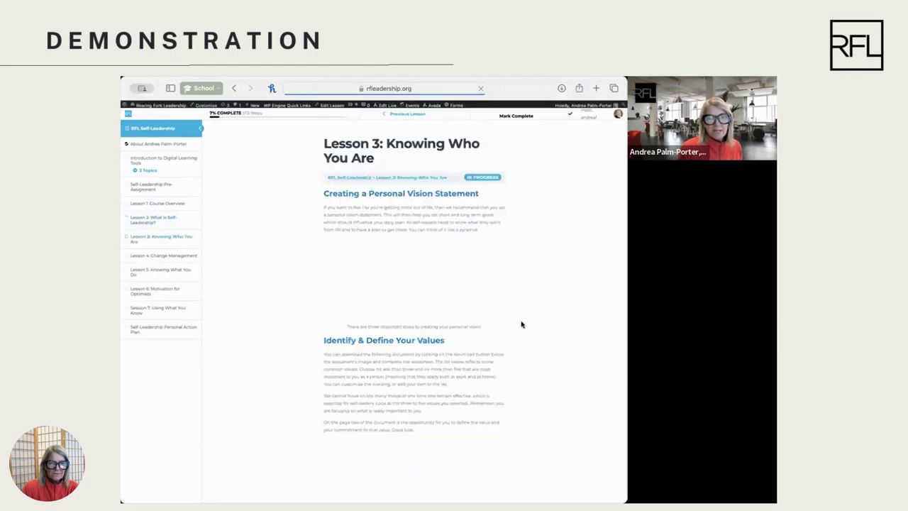
pyautogui.scroll(-3, 521, 324)
pyautogui.scroll(-2, 521, 324)
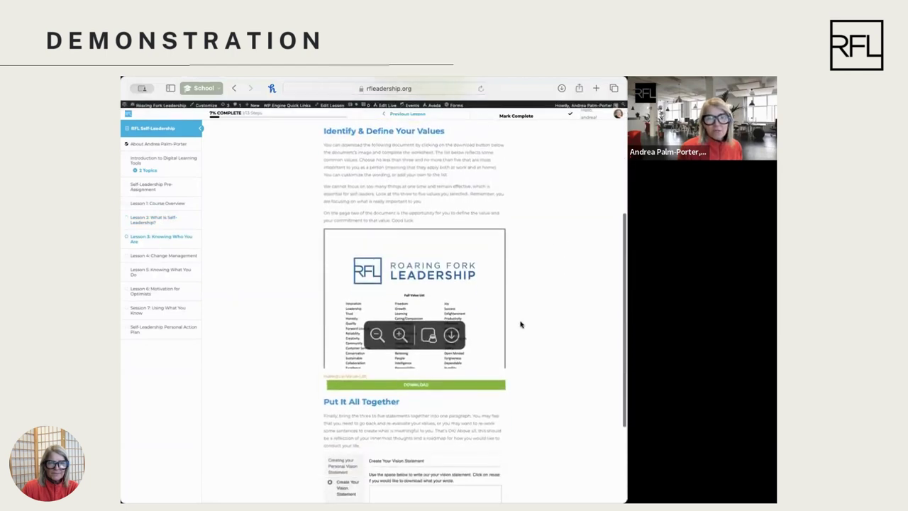
pyautogui.scroll(3, 521, 324)
pyautogui.scroll(2, 521, 322)
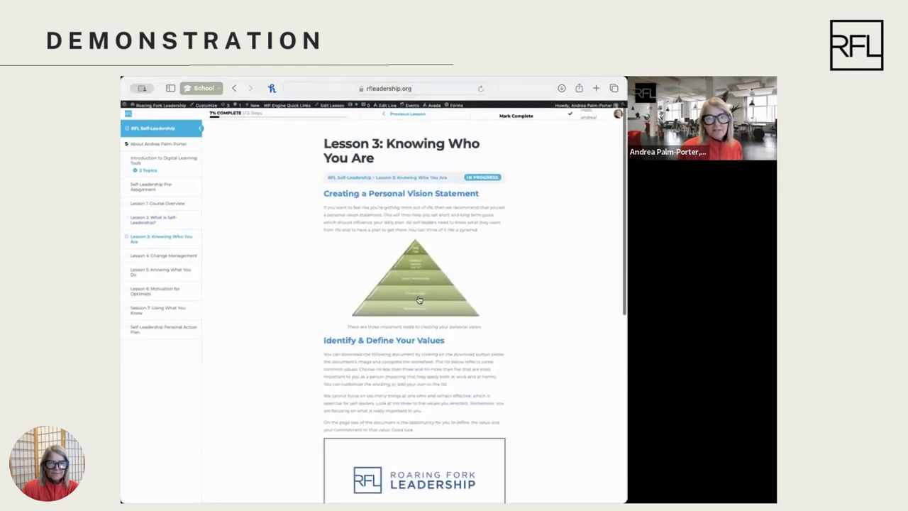
pyautogui.scroll(-3, 500, 351)
pyautogui.scroll(-1, 539, 347)
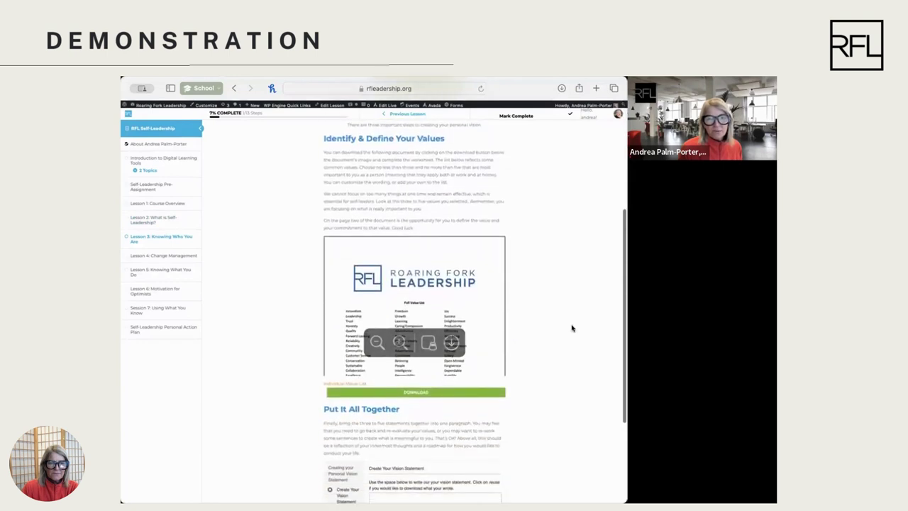
pyautogui.scroll(-3, 578, 329)
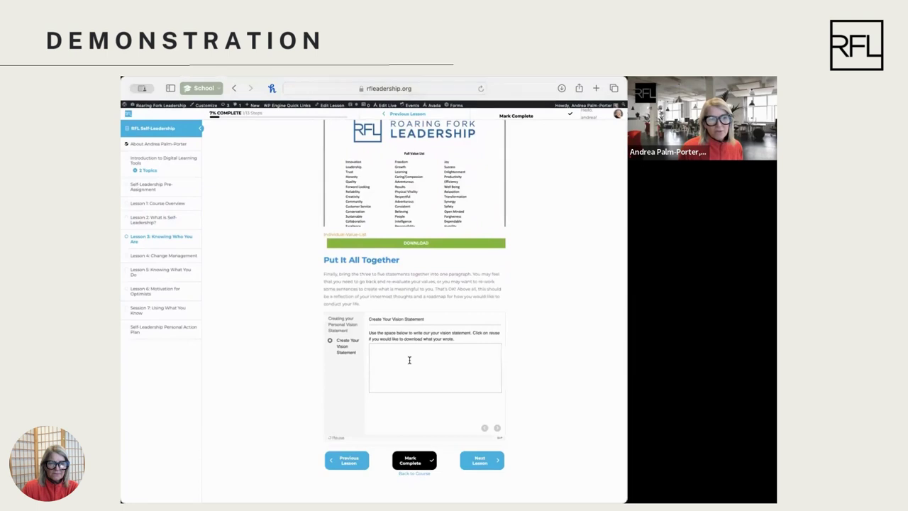
# Step: View the Self-Leadership Personal Action Plan, then go back to the RFL Self-Leadership course overview
pyautogui.click(170, 330)
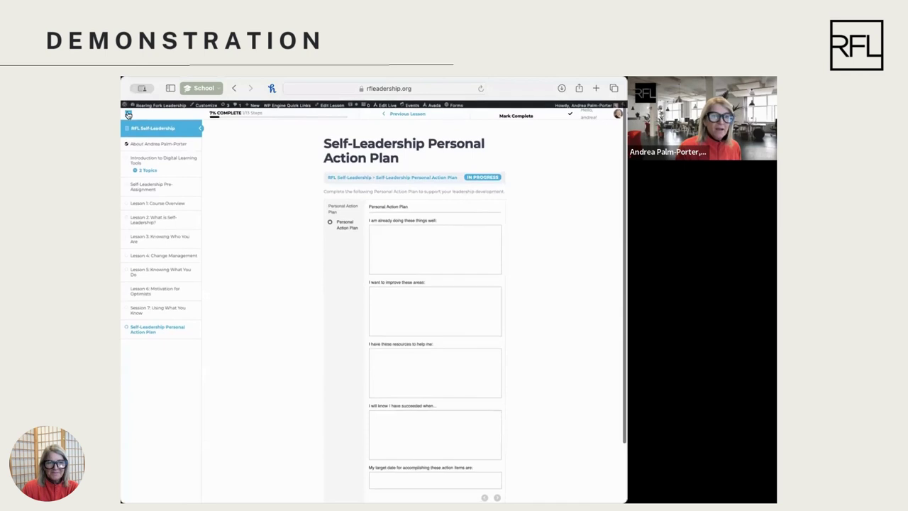
pyautogui.click(145, 127)
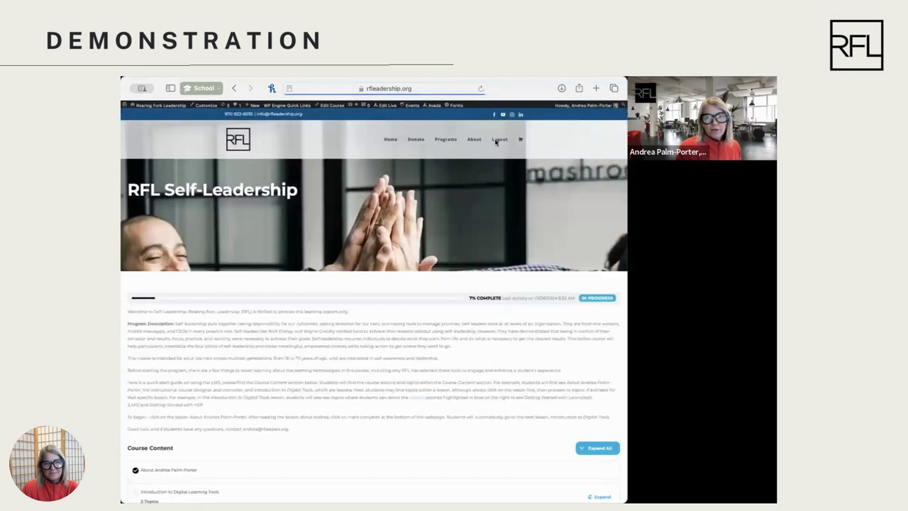
pyautogui.moveTo(497, 144)
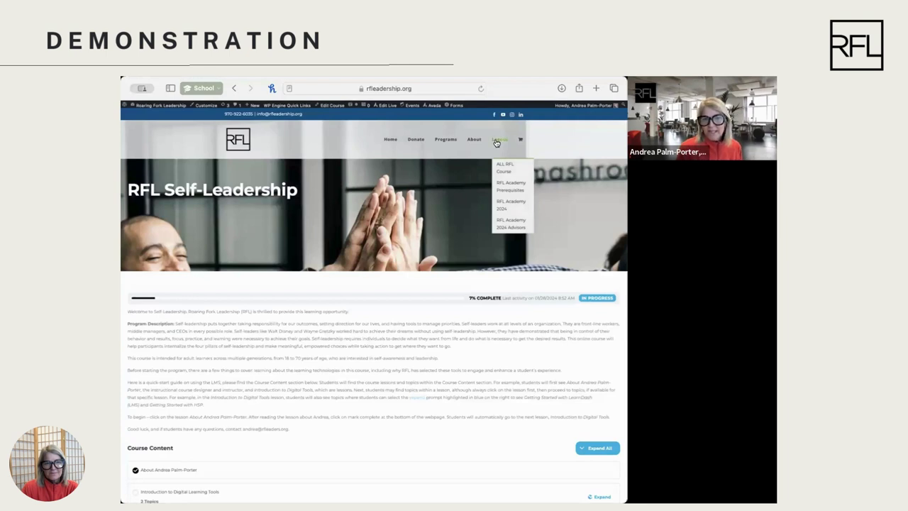